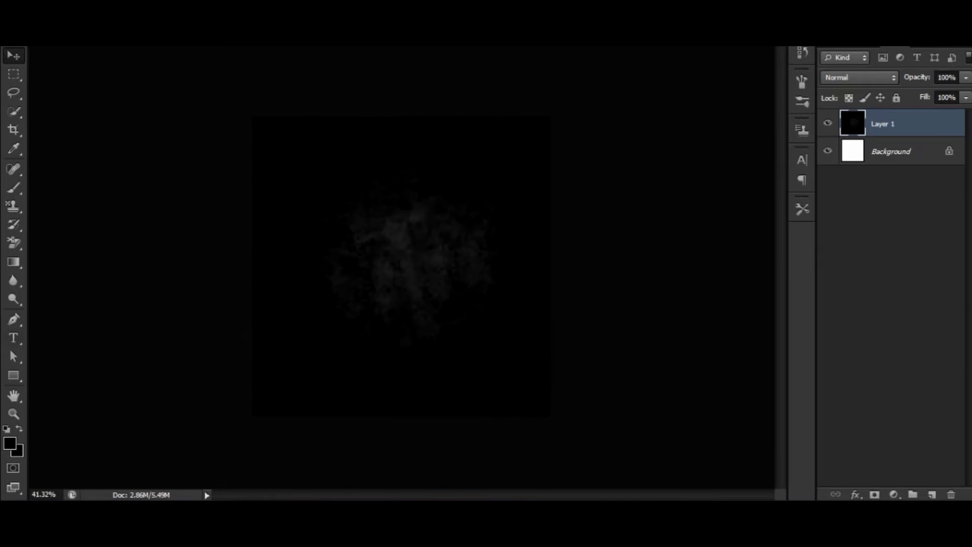
# - Type 'Name' on a new text layer, centre it and widen the letter tracking
pyautogui.click(360, 281)
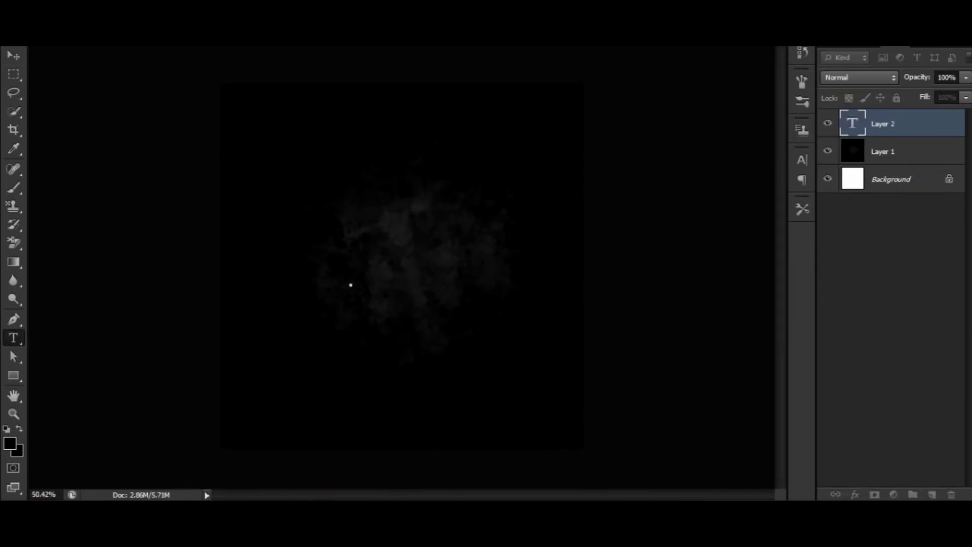
pyautogui.write('Name')
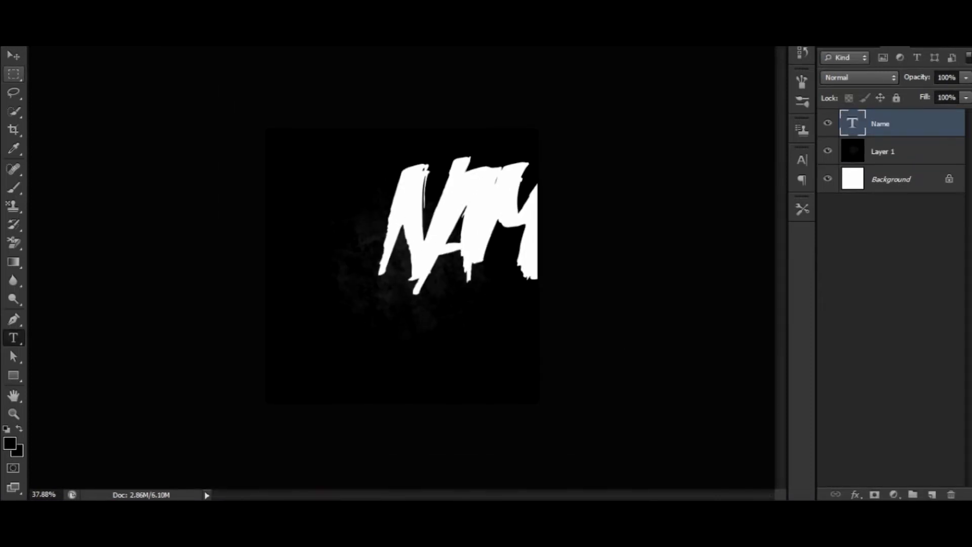
pyautogui.moveTo(456, 223)
pyautogui.mouseDown()
pyautogui.moveTo(368, 307)
pyautogui.moveTo(412, 266)
pyautogui.mouseUp()
pyautogui.scroll(3, 412, 266)
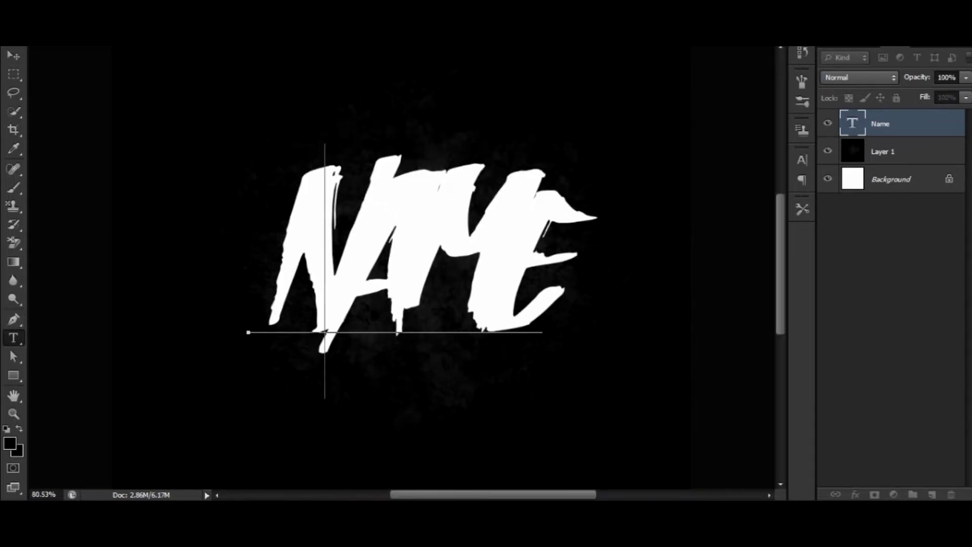
pyautogui.hotkey('alt', 'Right')
pyautogui.press('Right')
pyautogui.hotkey('alt', 'Right')
pyautogui.press('Right')
pyautogui.hotkey('alt', 'Right')
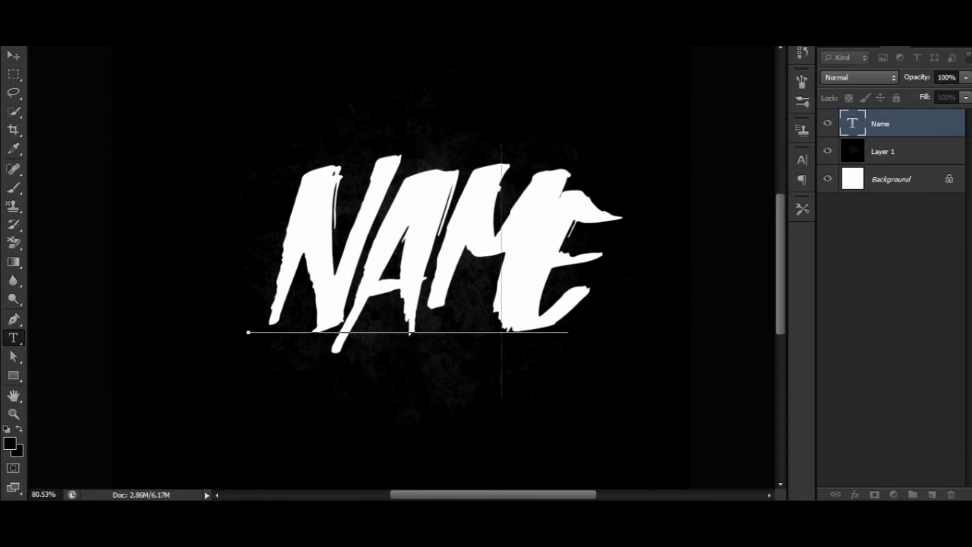
pyautogui.hotkey('alt', 'Right')
# - Delete the final E and enlarge the N above the other letters
pyautogui.hotkey('shift', 'Right')
pyautogui.press('Left')
pyautogui.press('Delete')
pyautogui.press('Home')
pyautogui.hotkey('shift', 'Right')
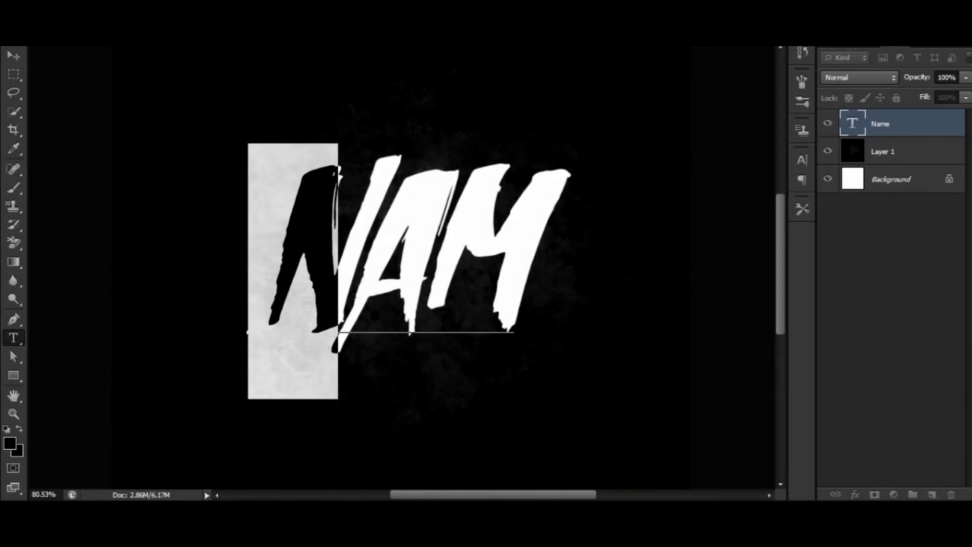
pyautogui.hotkey('ctrl', 'shift', '.')
pyautogui.hotkey('ctrl', 'shift', '.')
pyautogui.hotkey('ctrl', 'shift', '.')
pyautogui.hotkey('ctrl', 'shift', '.')
pyautogui.hotkey('ctrl', 'Return')
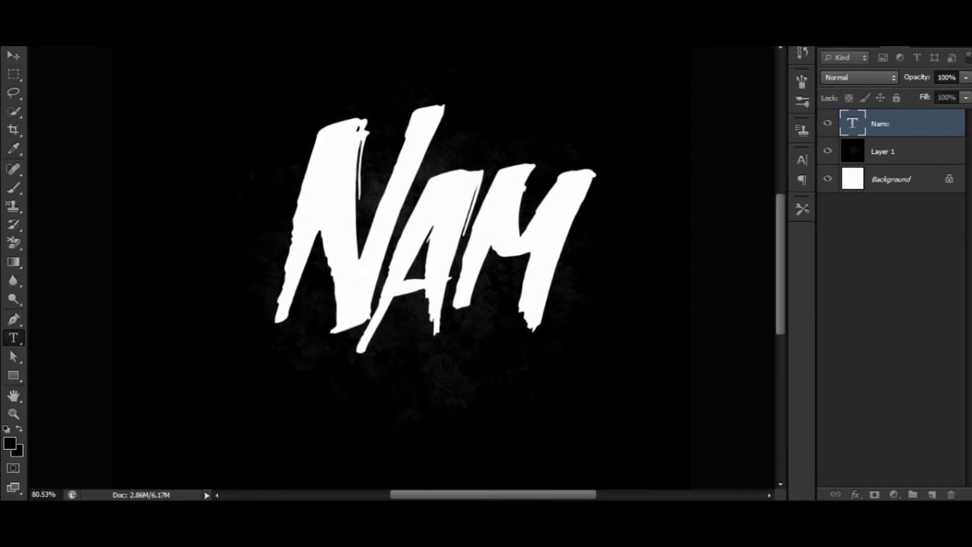
pyautogui.hotkey('ctrl', '-')
pyautogui.hotkey('ctrl', '-')
# - Add a separate 'E' text layer below the word
pyautogui.click(415, 385)
pyautogui.write('E')
pyautogui.hotkey('ctrl', 'Return')
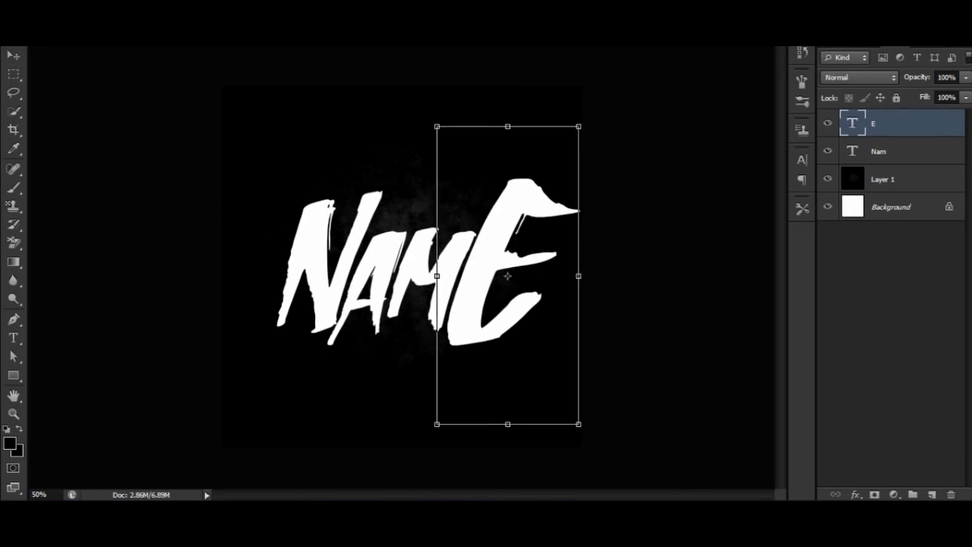
# - Shrink the E to sit snugly beside NAM and paste in a large Z brush character
pyautogui.moveTo(579, 126); pyautogui.dragTo(564, 157)
pyautogui.press('Return')
pyautogui.moveTo(498, 239); pyautogui.dragTo(500, 243)
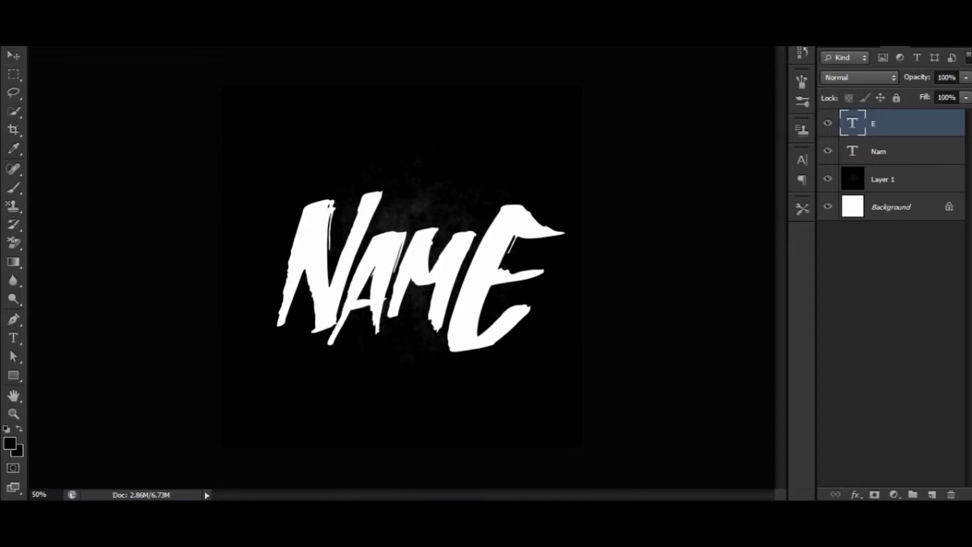
pyautogui.press('Return')
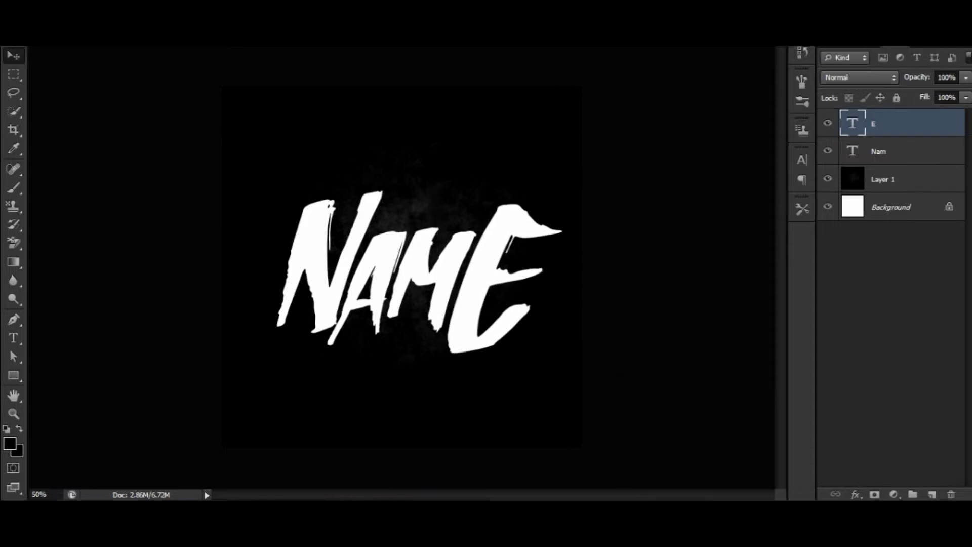
pyautogui.hotkey('ctrl', 'v')
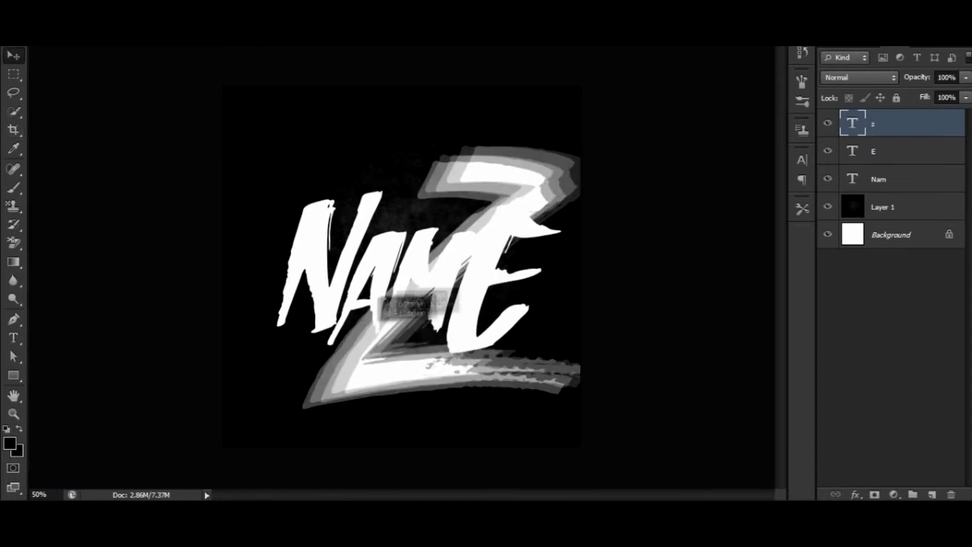
pyautogui.hotkey('ctrl', 't')
# - Apply the Z's new size and rasterize the Z text layer
pyautogui.press('Return')
pyautogui.rightClick(911, 124)
pyautogui.click(628, 169)
pyautogui.scroll(3, 420, 274)
# - Paint out the Z's diagonal and grey fringe in black, leaving one rough stroke
pyautogui.press('b')
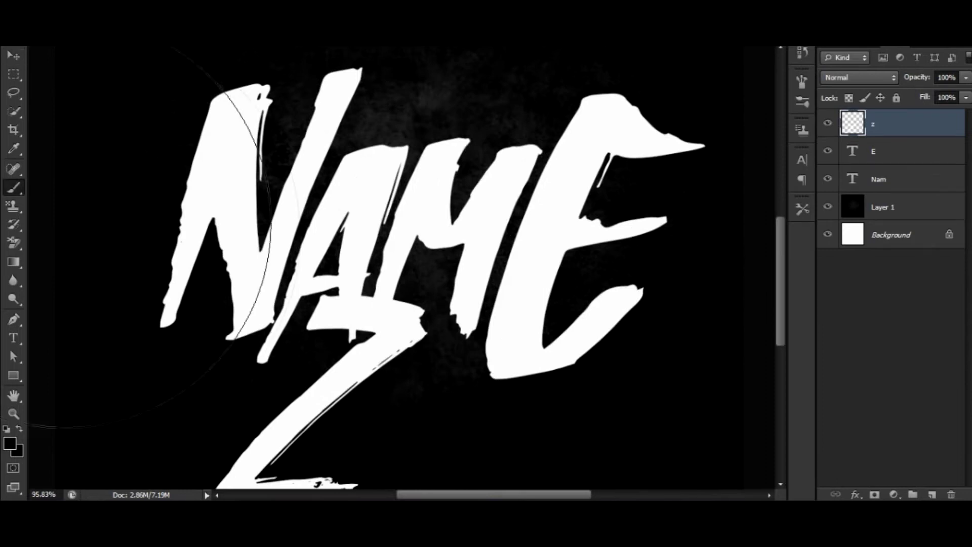
pyautogui.scroll(-3, 575, 292)
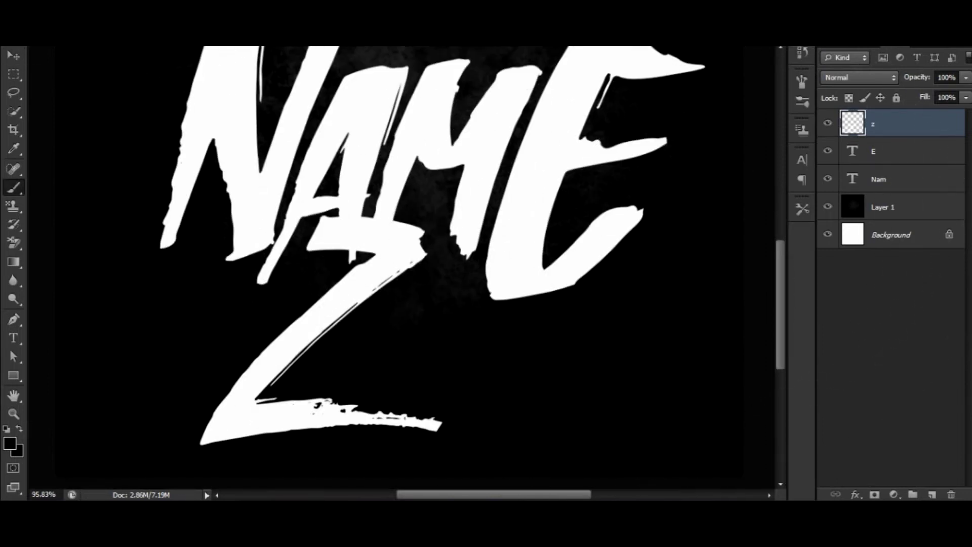
pyautogui.moveTo(329, 304); pyautogui.dragTo(335, 233)
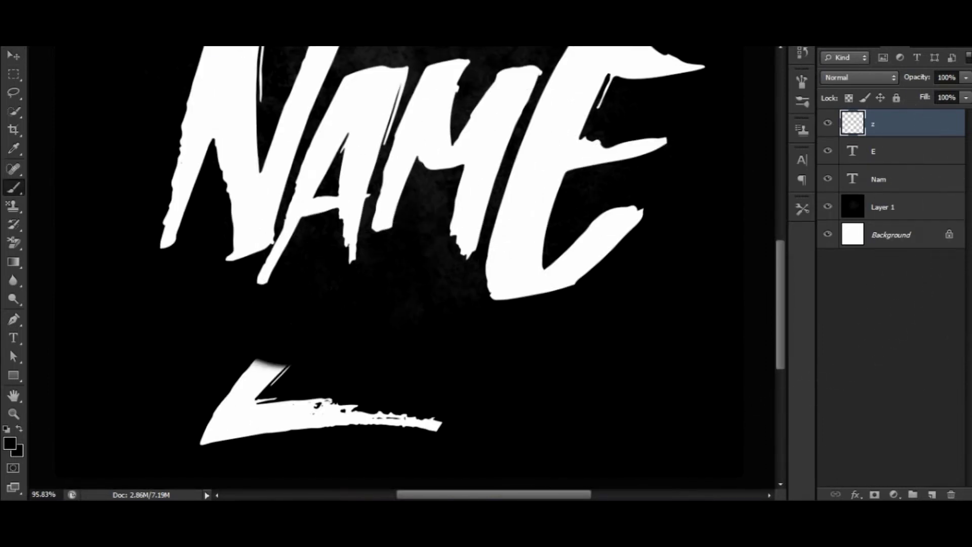
pyautogui.scroll(4, 223, 388)
pyautogui.scroll(3, 253, 458)
pyautogui.moveTo(385, 243)
pyautogui.mouseDown()
pyautogui.moveTo(284, 283)
pyautogui.moveTo(202, 336)
pyautogui.mouseUp()
pyautogui.moveTo(152, 385); pyautogui.dragTo(354, 329)
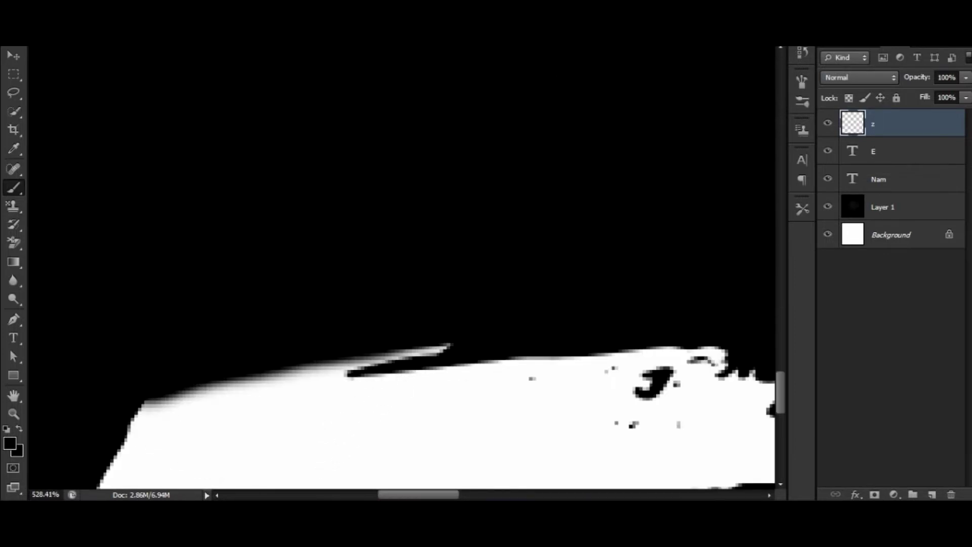
pyautogui.scroll(2, 456, 354)
pyautogui.moveTo(355, 390); pyautogui.dragTo(456, 281)
pyautogui.scroll(2, 456, 303)
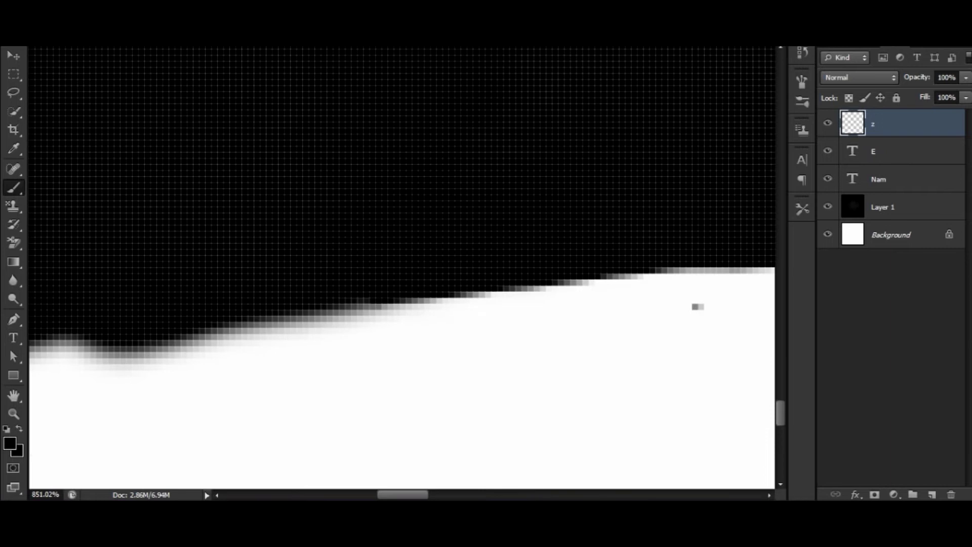
pyautogui.scroll(-2, 358, 304)
pyautogui.scroll(-3, 195, 365)
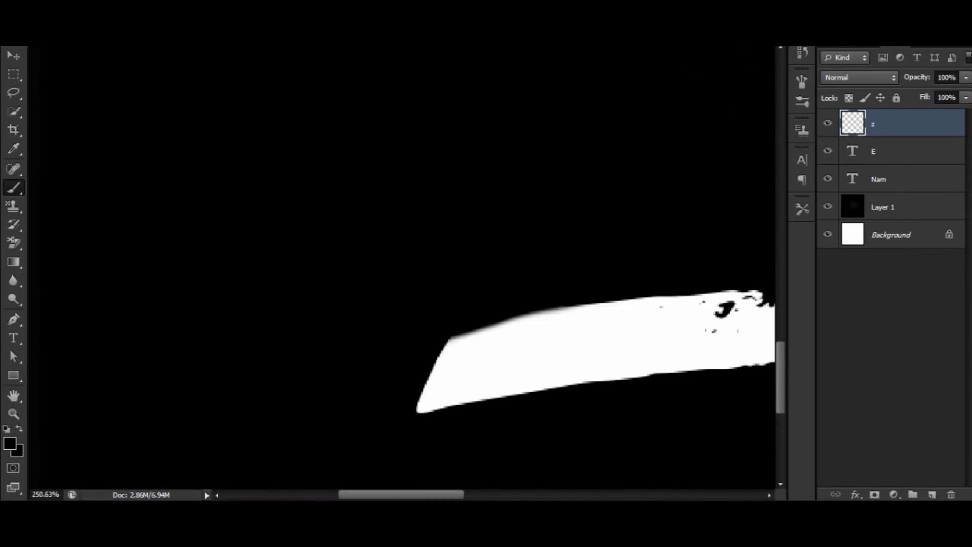
pyautogui.scroll(-5, 557, 329)
# - Move the stroke behind the top of NAME and duplicate it as an underline below
pyautogui.moveTo(635, 303); pyautogui.dragTo(635, 217)
pyautogui.scroll(3, 636, 218)
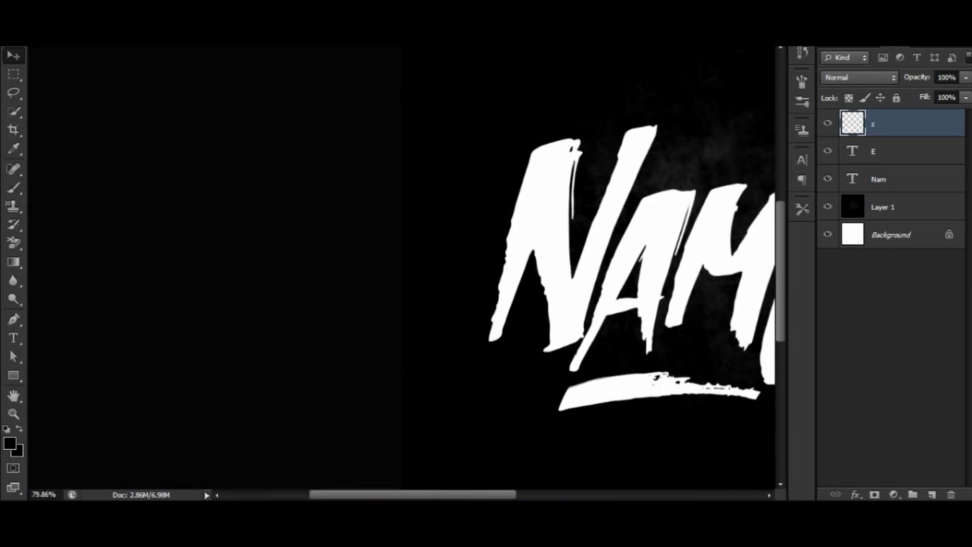
pyautogui.hscroll(3, 456, 304)
pyautogui.moveTo(453, 362); pyautogui.dragTo(504, 130)
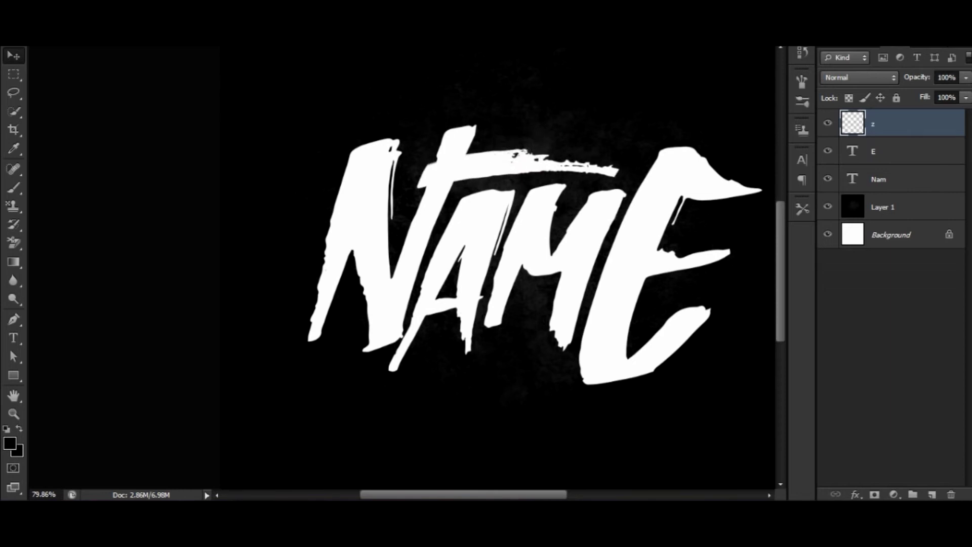
pyautogui.scroll(3, 367, 172)
pyautogui.scroll(-2, 399, 266)
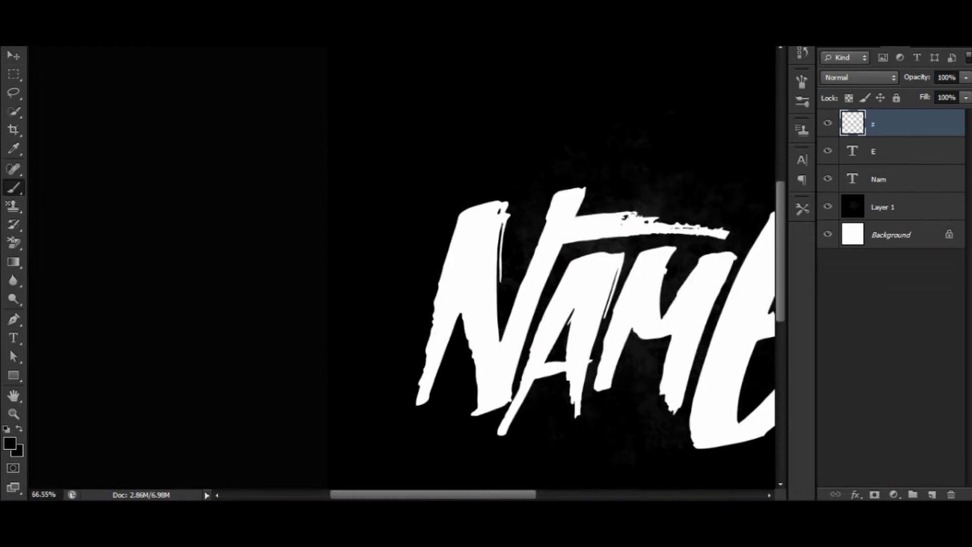
pyautogui.scroll(-2, 400, 265)
pyautogui.hotkey('ctrl', 'j')
pyautogui.moveTo(405, 205)
pyautogui.mouseDown()
pyautogui.moveTo(410, 425)
pyautogui.moveTo(405, 346)
pyautogui.mouseUp()
# - Flip the z copy stroke horizontally and nudge it down under NAME
pyautogui.rightClick(431, 422)
pyautogui.click(458, 390)
pyautogui.press('Return')
pyautogui.scroll(3, 420, 334)
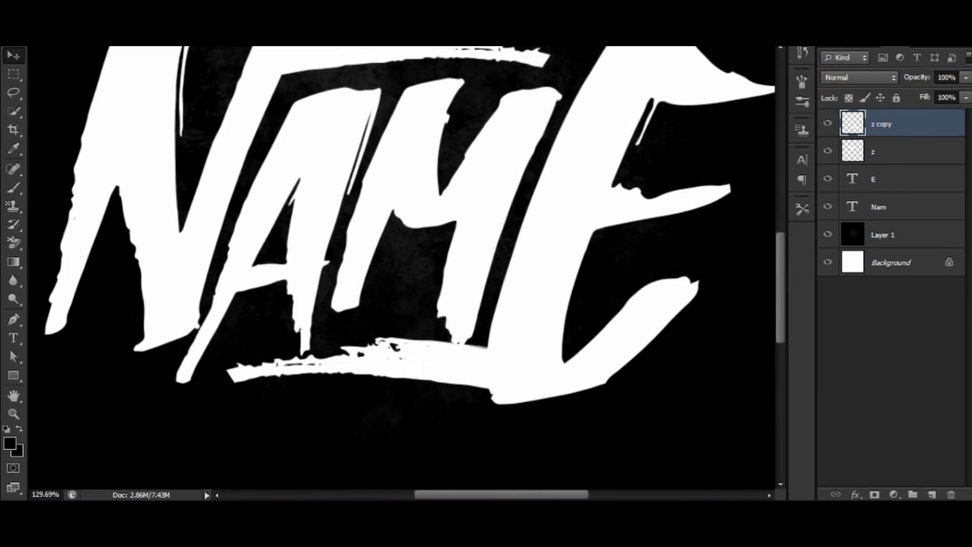
pyautogui.press('Down')
pyautogui.press('Down')
pyautogui.press('Down')
pyautogui.press('Down')
pyautogui.press('Down')
pyautogui.press('Down')
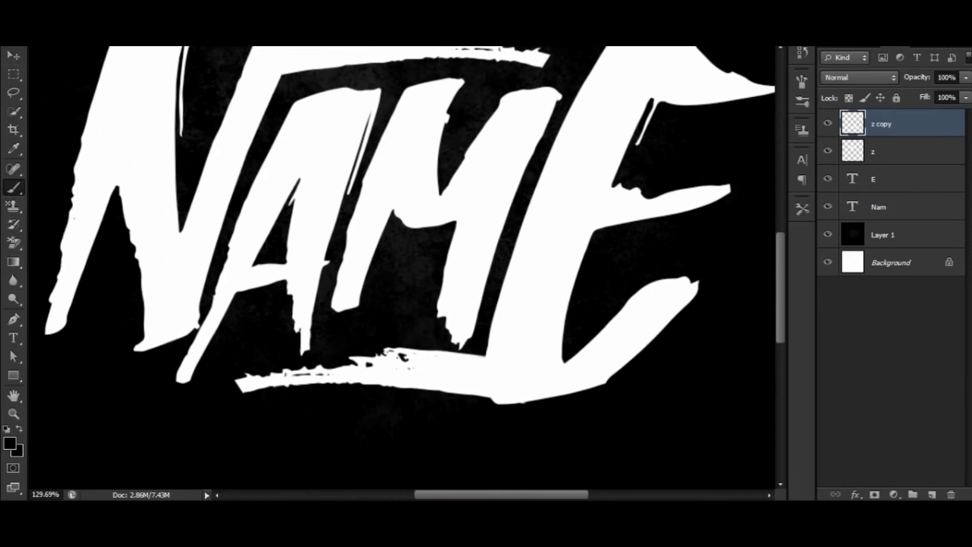
pyautogui.scroll(-5, 400, 266)
# - Rotate all lettering and stroke layers about 11° counter-clockwise and shift them up slightly
pyautogui.hotkey('alt', 'shift', '[')
pyautogui.hotkey('alt', 'shift', '[')
pyautogui.hotkey('alt', 'shift', '[')
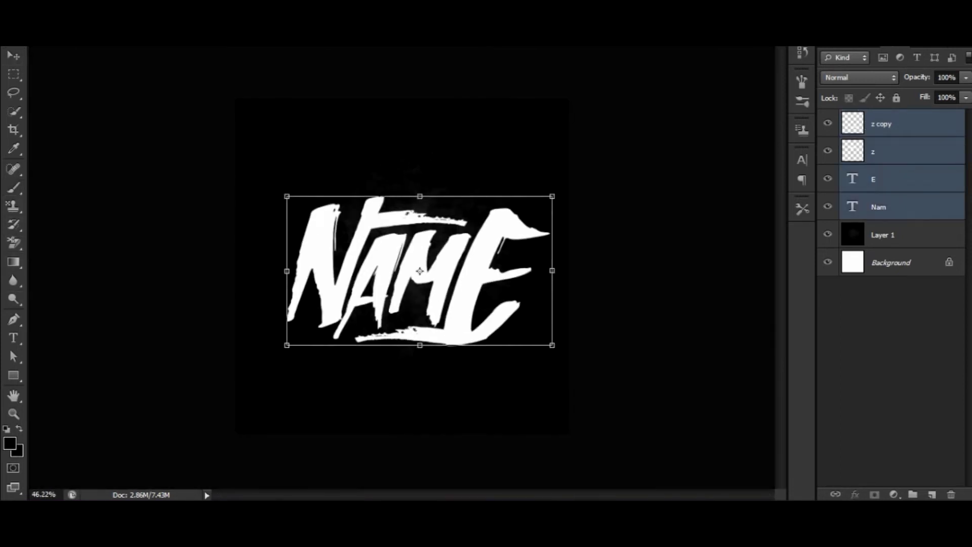
pyautogui.moveTo(593, 349); pyautogui.dragTo(603, 310)
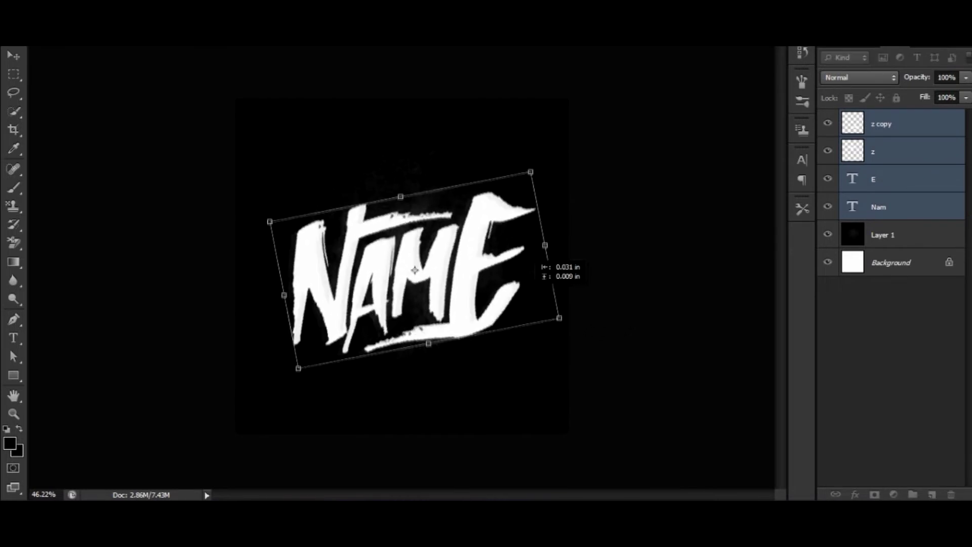
pyautogui.press('Return')
pyautogui.press('b')
pyautogui.press('v')
pyautogui.moveTo(468, 264); pyautogui.dragTo(470, 263)
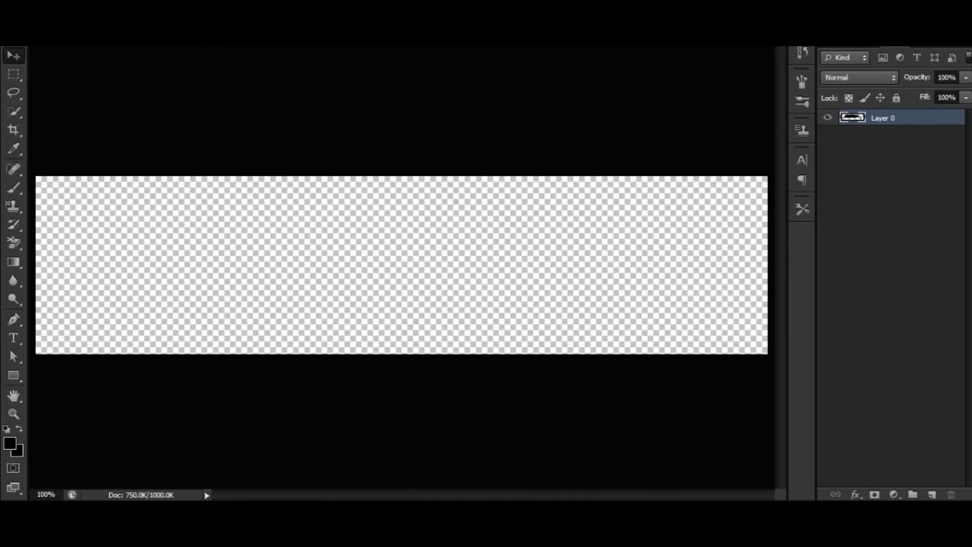
# - Bring in the brush stroke, rotate it about 20° and place it lower left
pyautogui.moveTo(384, 283); pyautogui.dragTo(379, 324)
pyautogui.moveTo(628, 393); pyautogui.dragTo(635, 326)
pyautogui.moveTo(567, 329); pyautogui.dragTo(455, 352)
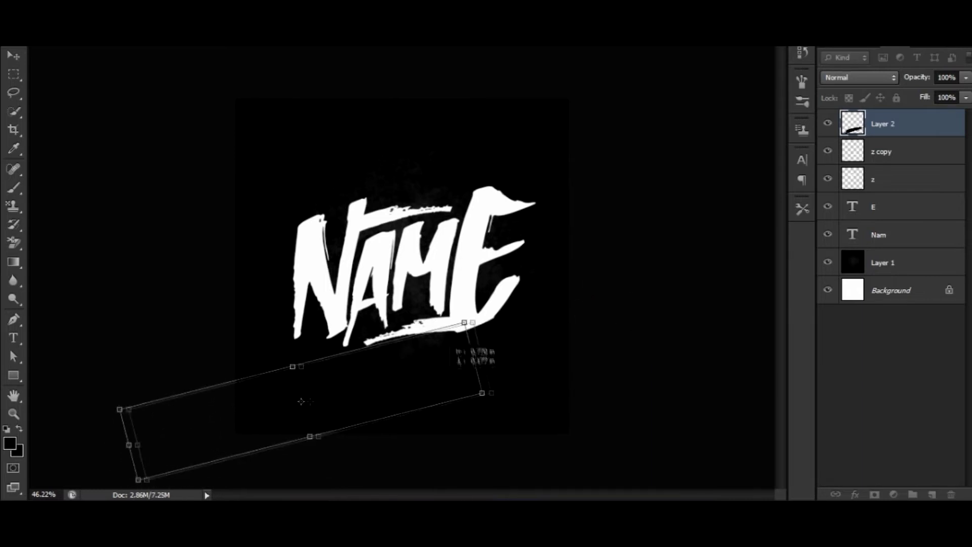
pyautogui.press('Return')
# - Give the stroke a #d5262b Color Overlay and a Drop Shadow layer style
pyautogui.doubleClick(912, 124)
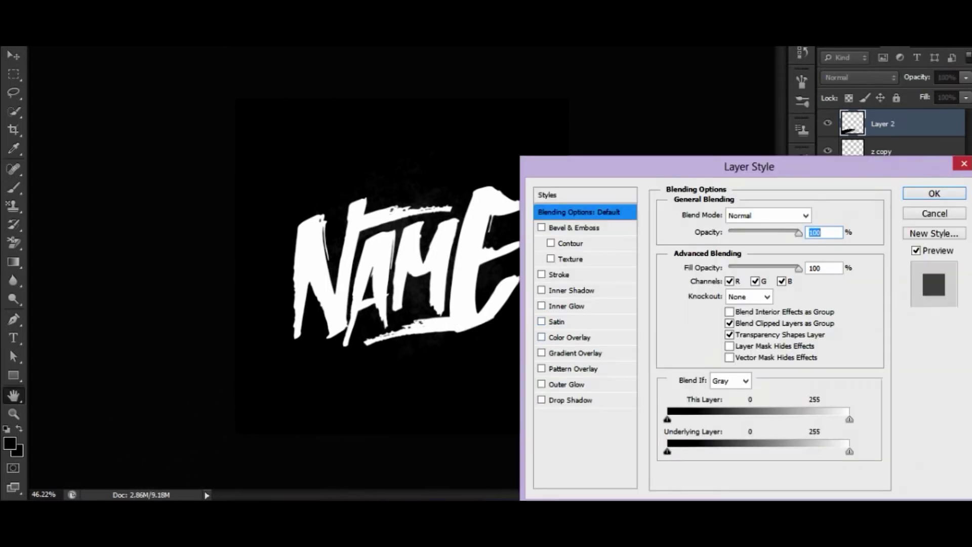
pyautogui.click(567, 336)
pyautogui.click(818, 213)
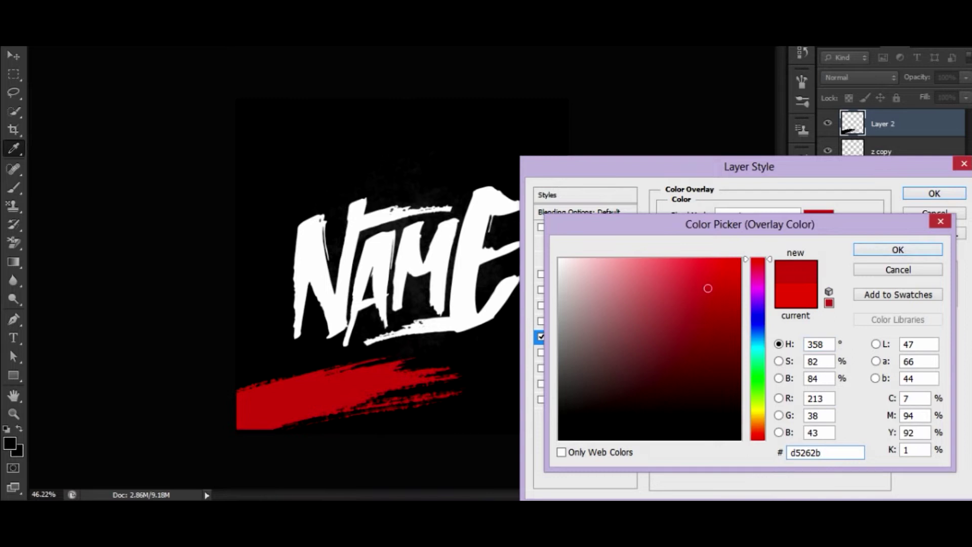
pyautogui.press('Return')
pyautogui.click(571, 400)
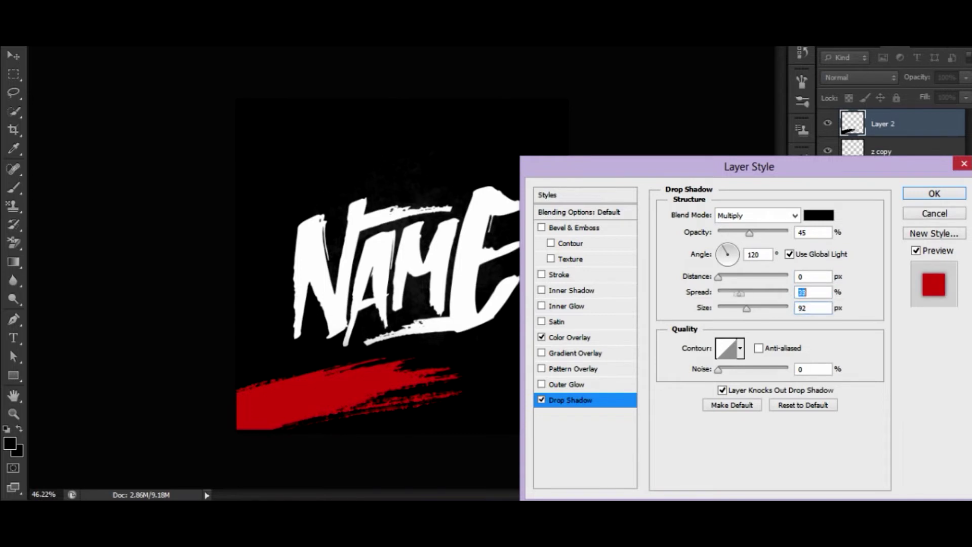
pyautogui.press('Return')
# - Duplicate the red stroke, flip it both ways and move it above NAME at top right
pyautogui.hotkey('ctrl', 'j')
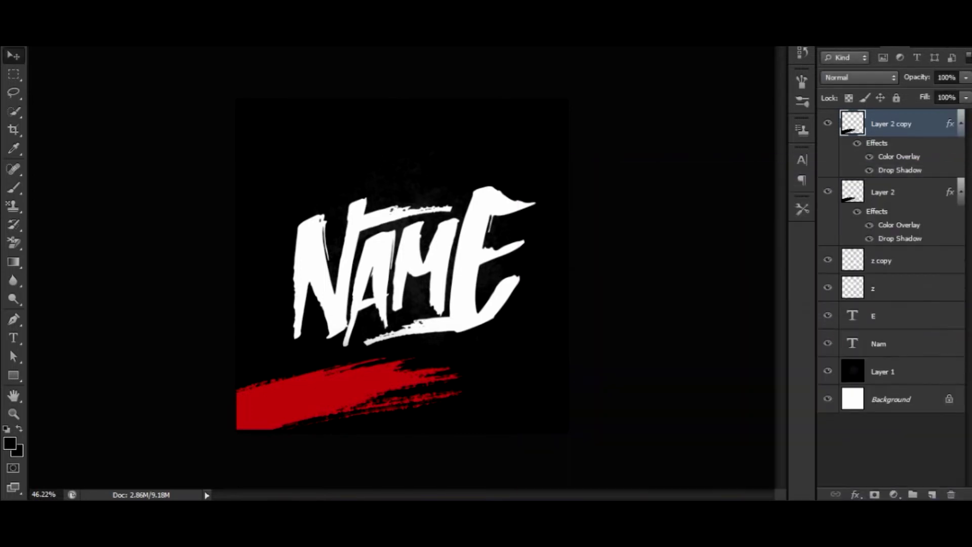
pyautogui.rightClick(445, 359)
pyautogui.click(486, 365)
pyautogui.rightClick(412, 381)
pyautogui.click(477, 388)
pyautogui.moveTo(400, 412); pyautogui.dragTo(585, 112)
pyautogui.press('Return')
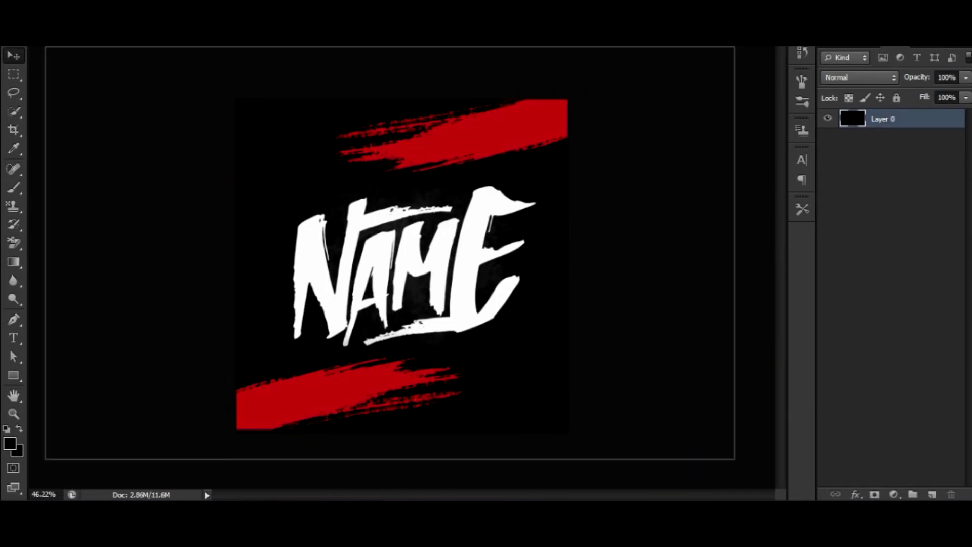
# - Bring in the red particle image, duplicate it and flip the copy horizontally
pyautogui.moveTo(425, 248)
pyautogui.mouseDown()
pyautogui.moveTo(504, 299)
pyautogui.moveTo(476, 292)
pyautogui.mouseUp()
pyautogui.hotkey('ctrl', 'j')
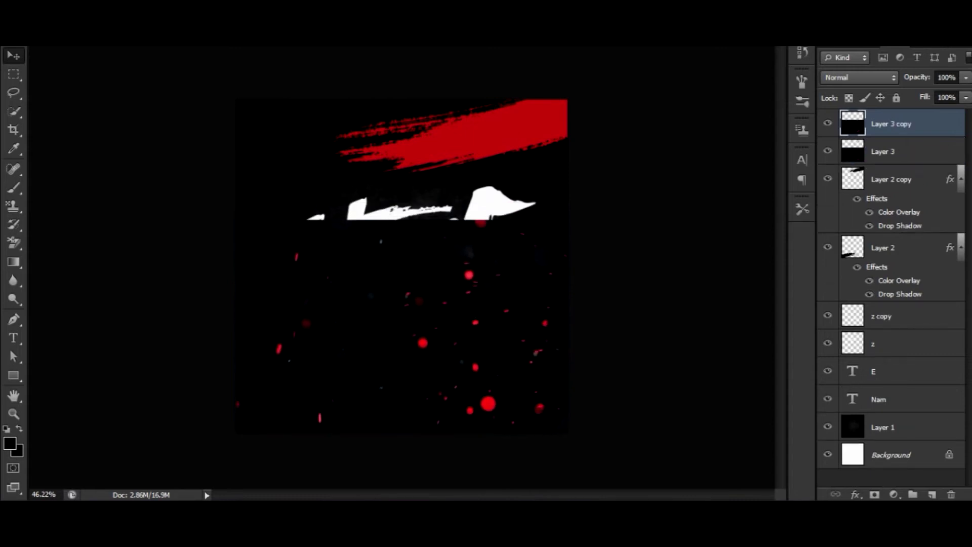
pyautogui.hotkey('ctrl', 't')
pyautogui.rightClick(471, 67)
pyautogui.click(521, 278)
pyautogui.rightClick(456, 62)
# - Flip the particle copy vertically and move it up about 235 px
pyautogui.click(508, 289)
pyautogui.moveTo(486, 301); pyautogui.dragTo(481, 168)
pyautogui.press('Return')
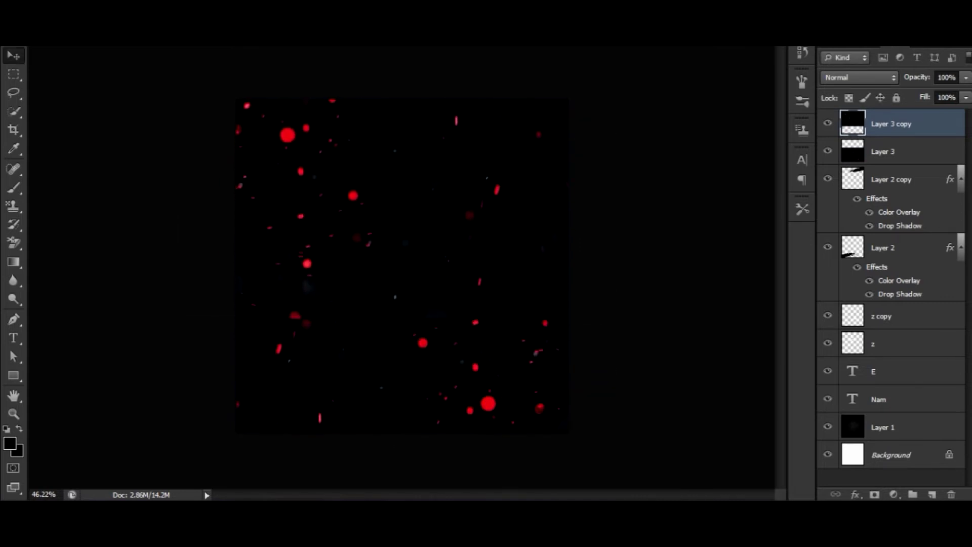
# - Darken the mid-canvas particles on Layer 3 copy with a soft brush
pyautogui.rightClick(15, 50)
pyautogui.press('Return')
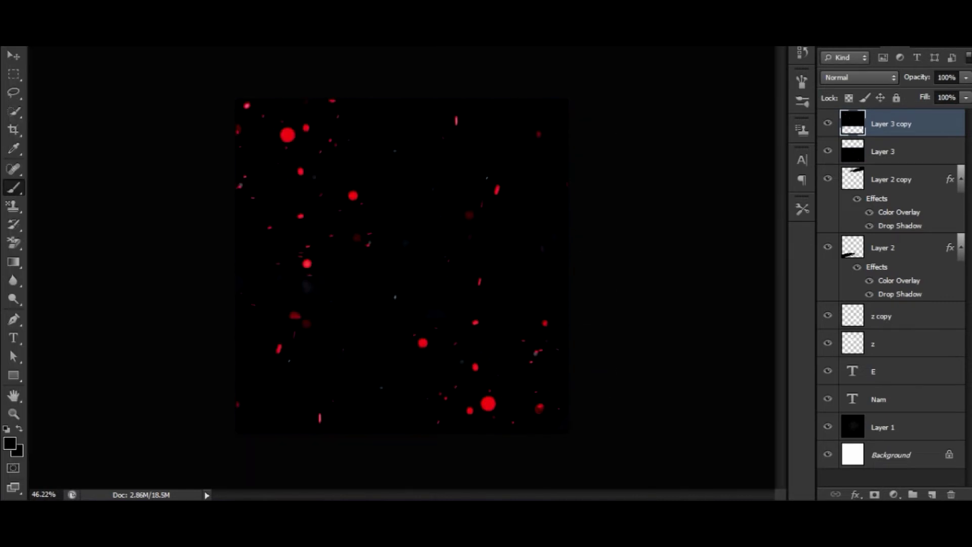
pyautogui.click(162, 38)
pyautogui.moveTo(235, 365); pyautogui.dragTo(608, 348)
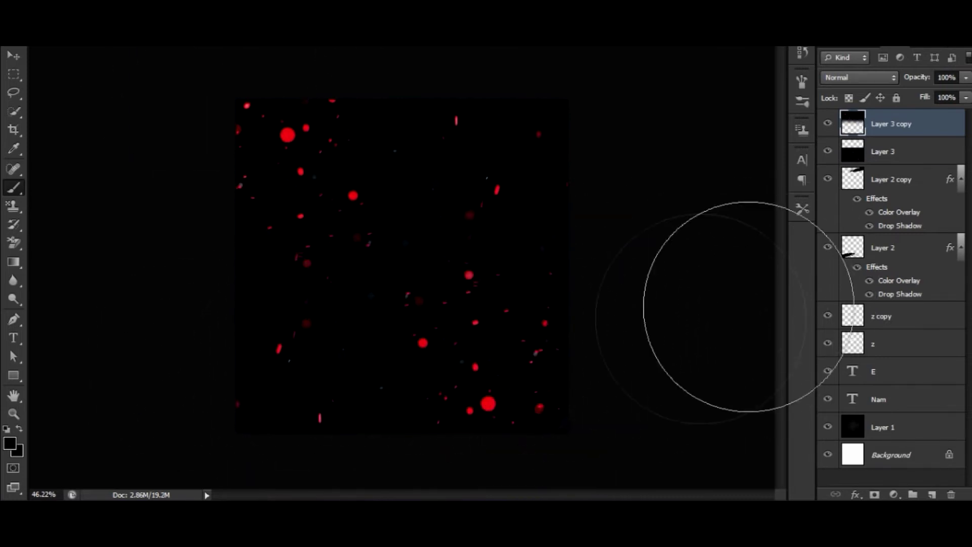
# - Move Layer 3 and Layer 3 copy beneath the lettering layers
pyautogui.click(892, 151)
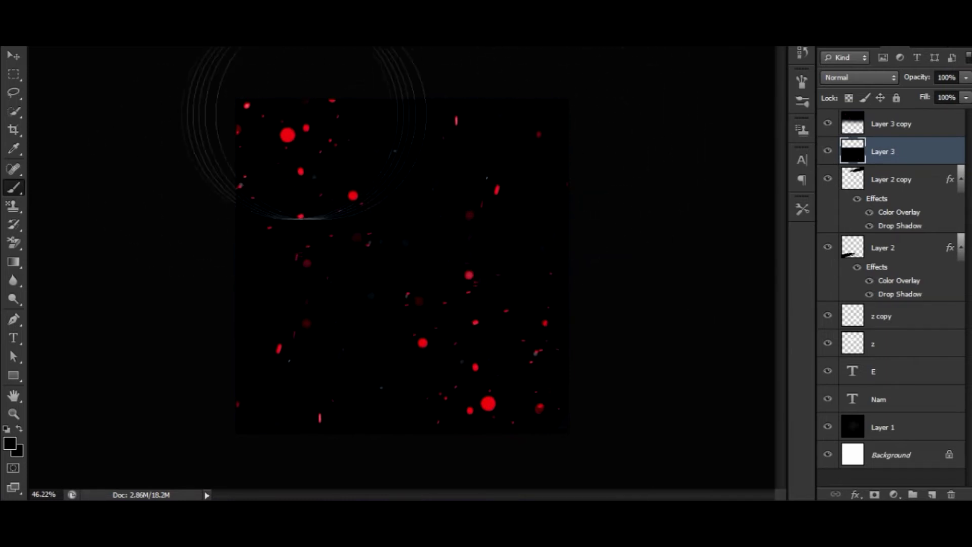
pyautogui.press('v')
pyautogui.keyDown('shift'); pyautogui.click(891, 123); pyautogui.keyUp('shift')
pyautogui.moveTo(891, 136); pyautogui.dragTo(891, 413)
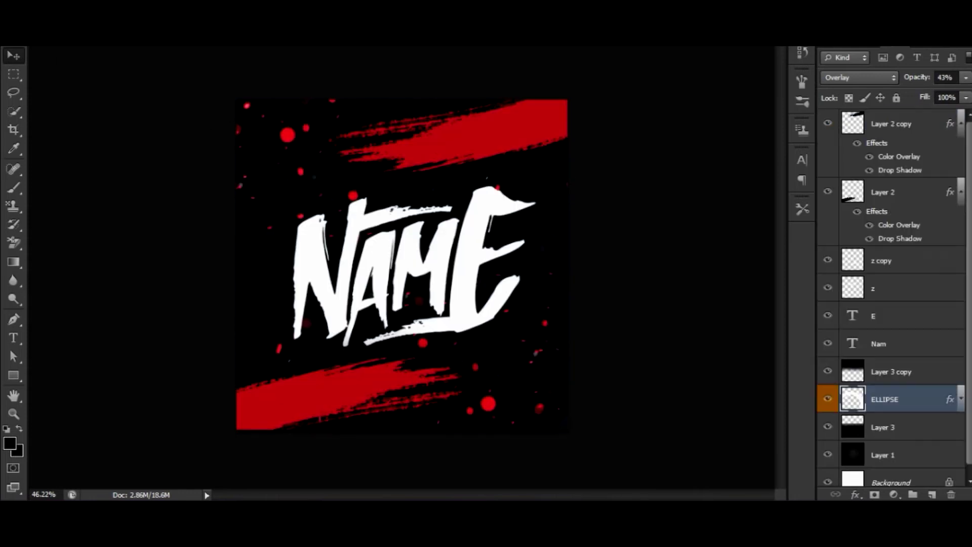
# - Stretch the ELLIPSE glow across the whole canvas and place it above Layer 3 copy
pyautogui.hotkey('ctrl', 't')
pyautogui.moveTo(579, 159); pyautogui.dragTo(592, 61)
pyautogui.press('Return')
pyautogui.hotkey('ctrl', ']')
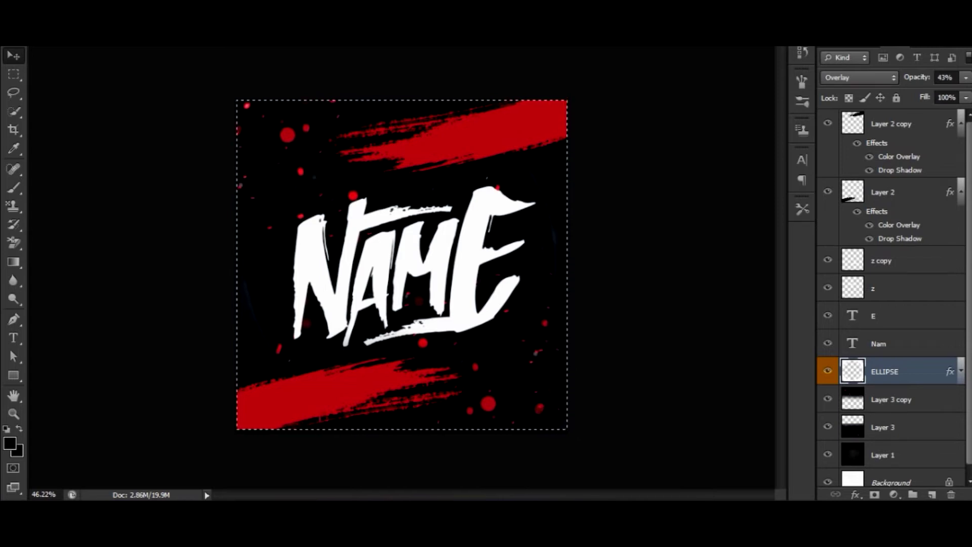
pyautogui.hotkey('ctrl', '[')
pyautogui.hotkey('ctrl', ']')
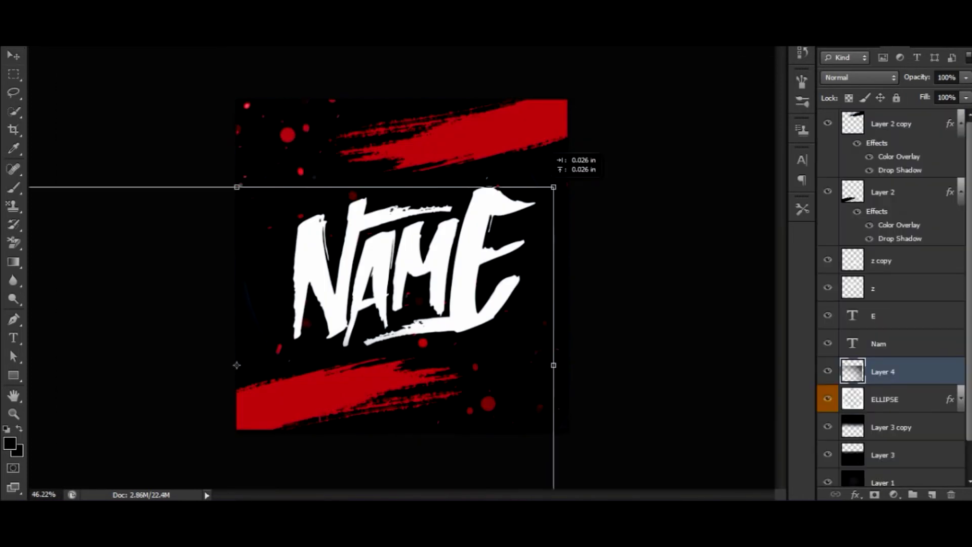
# - Widen the Layer 4 vignette, bring it to the top, then move the lettering layers above it
pyautogui.moveTo(236, 364); pyautogui.dragTo(182, 268)
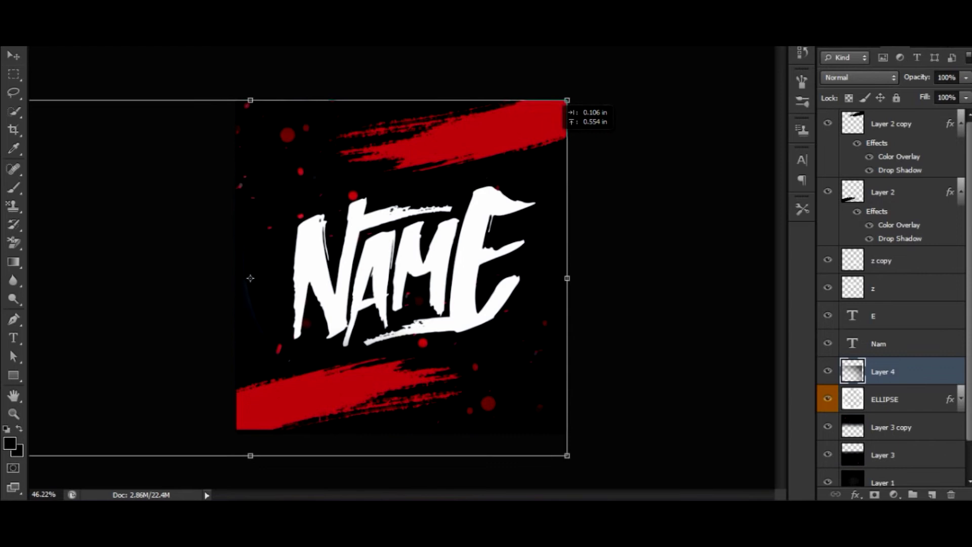
pyautogui.hotkey('ctrl', '-')
pyautogui.hotkey('ctrl', '0')
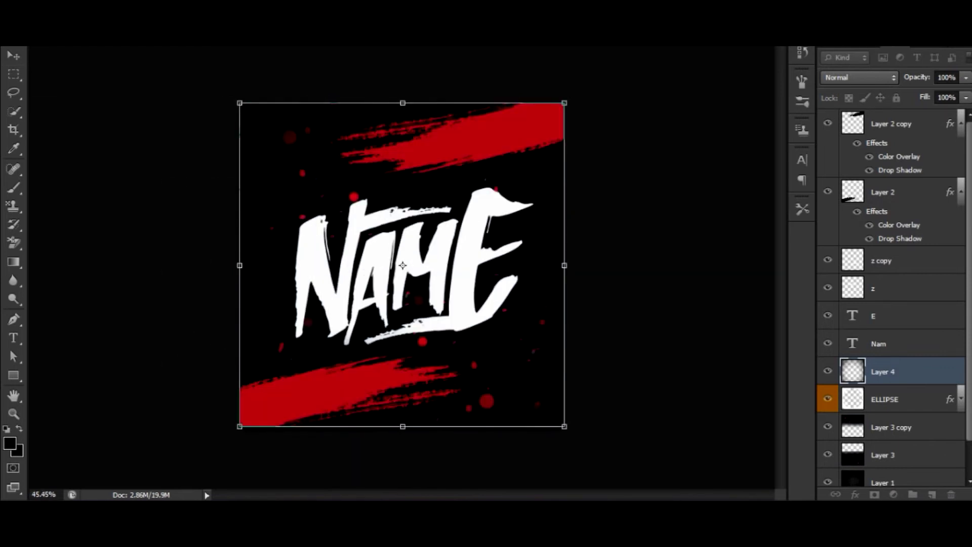
pyautogui.press('Return')
pyautogui.hotkey('ctrl', 'shift', ']')
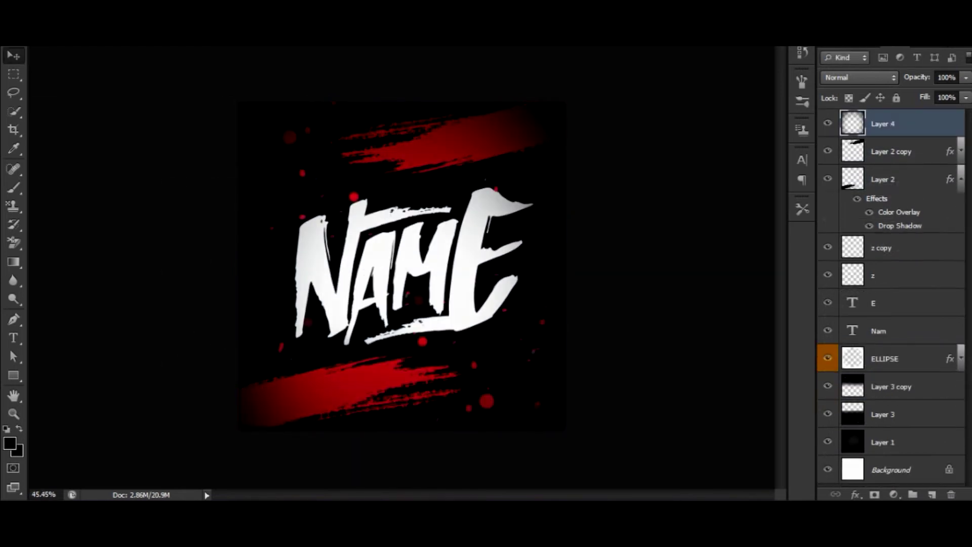
pyautogui.moveTo(891, 261); pyautogui.dragTo(891, 119)
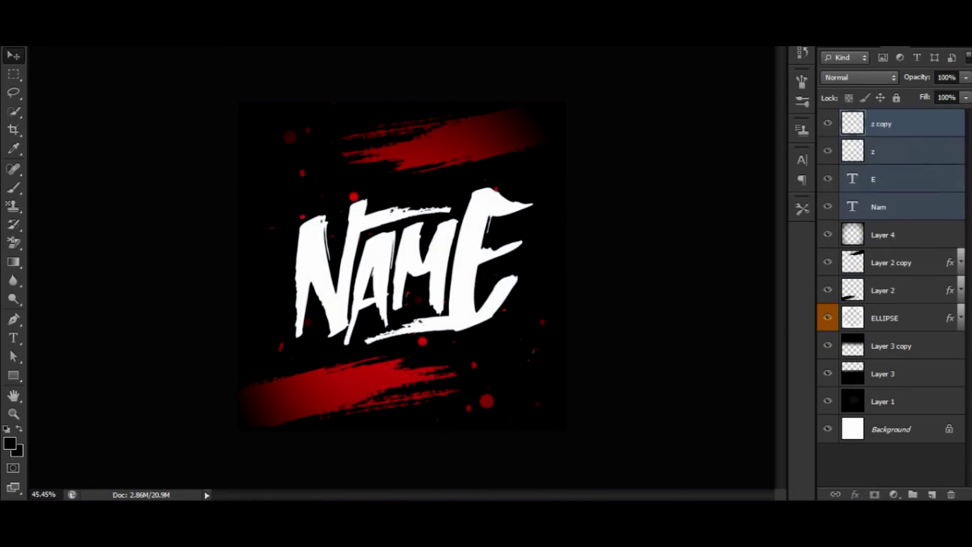
# - Merge the lettering layers into a single layer
pyautogui.rightClick(907, 152)
pyautogui.rightClick(942, 152)
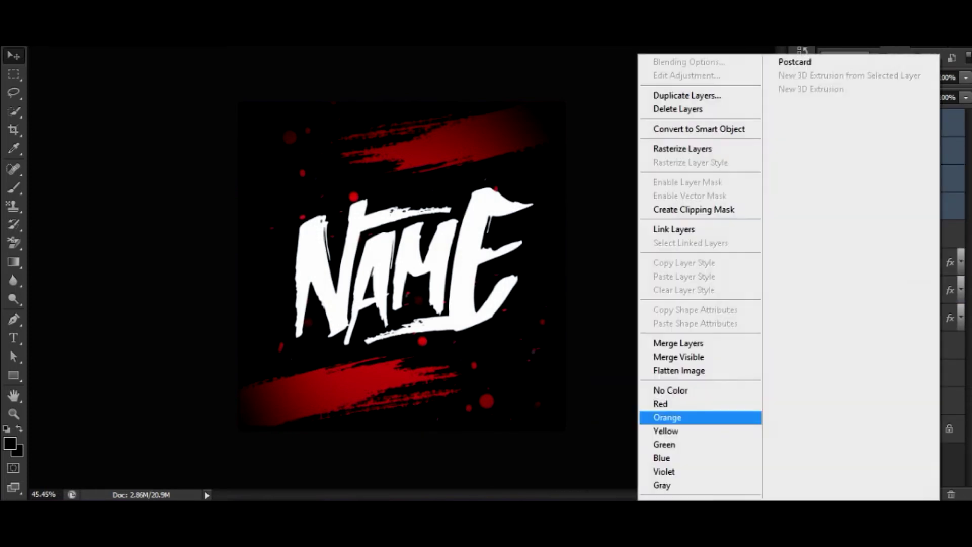
pyautogui.click(668, 343)
pyautogui.press('h')
# - Give the merged lettering a red-to-dark-red Gradient Overlay and a Drop Shadow
pyautogui.doubleClick(917, 124)
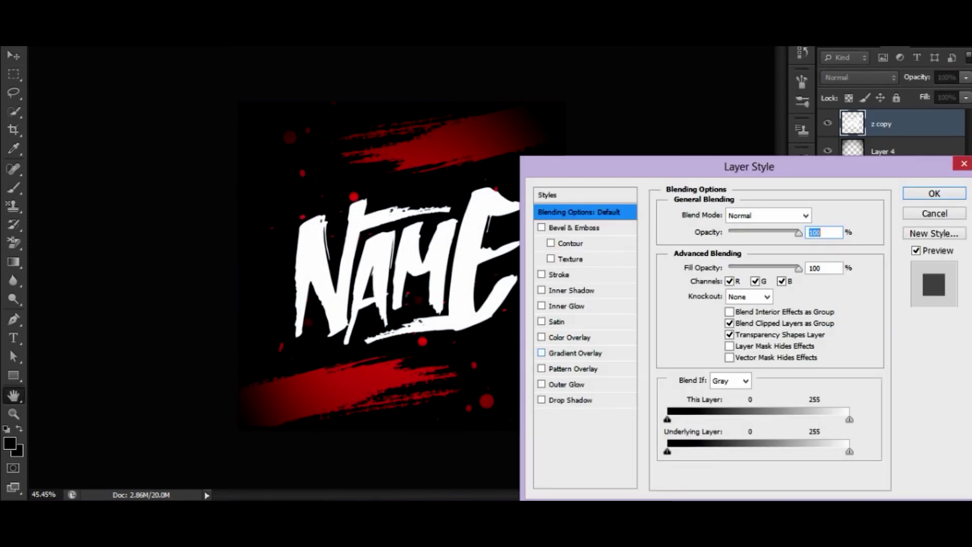
pyautogui.click(575, 353)
pyautogui.click(749, 254)
pyautogui.click(693, 247)
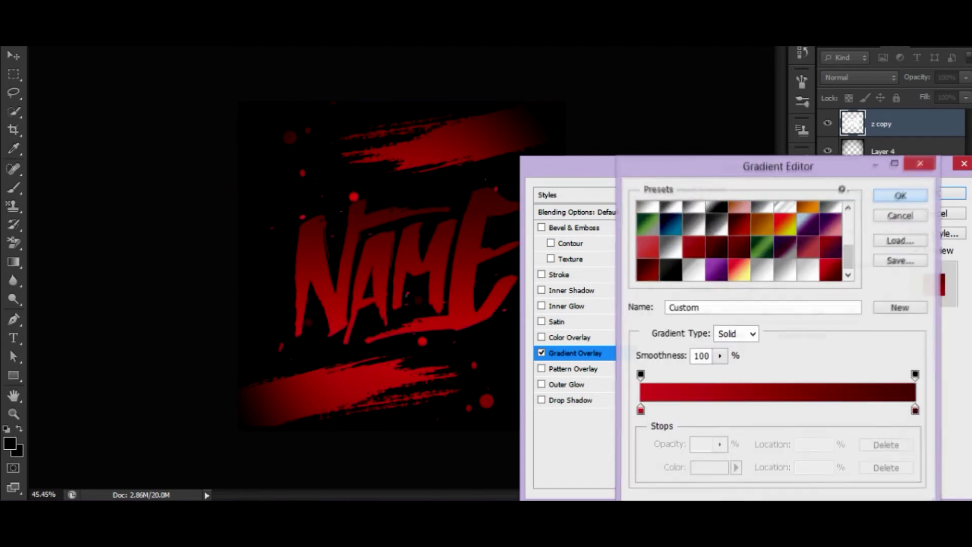
pyautogui.press('Return')
pyautogui.click(570, 400)
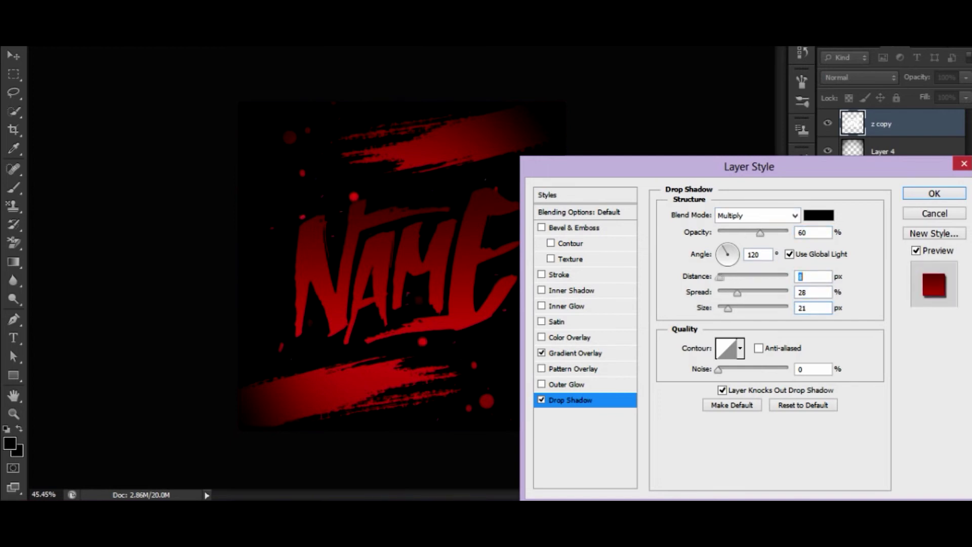
# - Add a larger white Inner Glow in Overlay blend mode
pyautogui.click(567, 306)
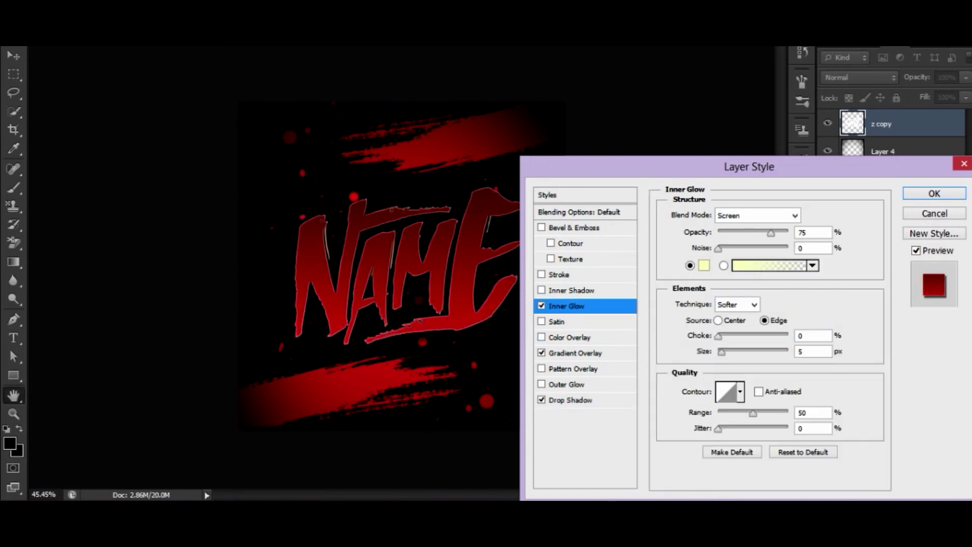
pyautogui.click(695, 264)
pyautogui.click(898, 250)
pyautogui.click(758, 215)
pyautogui.click(739, 158)
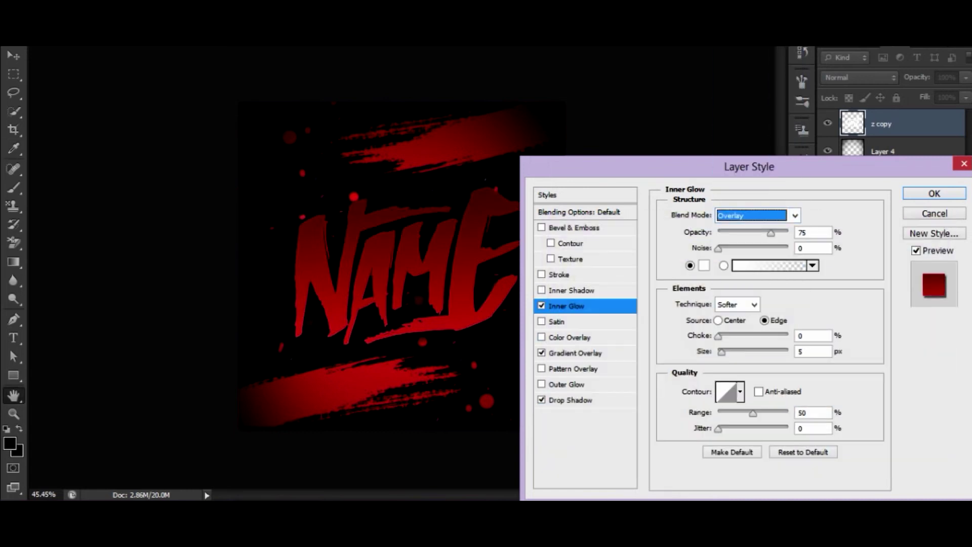
pyautogui.moveTo(722, 351); pyautogui.dragTo(732, 351)
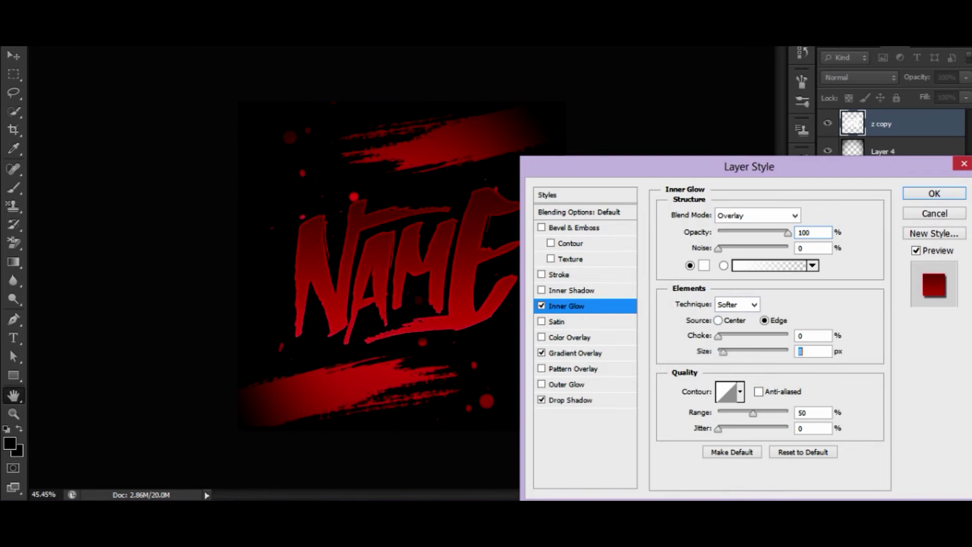
# - Add a 7 px white Stroke in Overlay mode and apply the layer styles
pyautogui.click(559, 274)
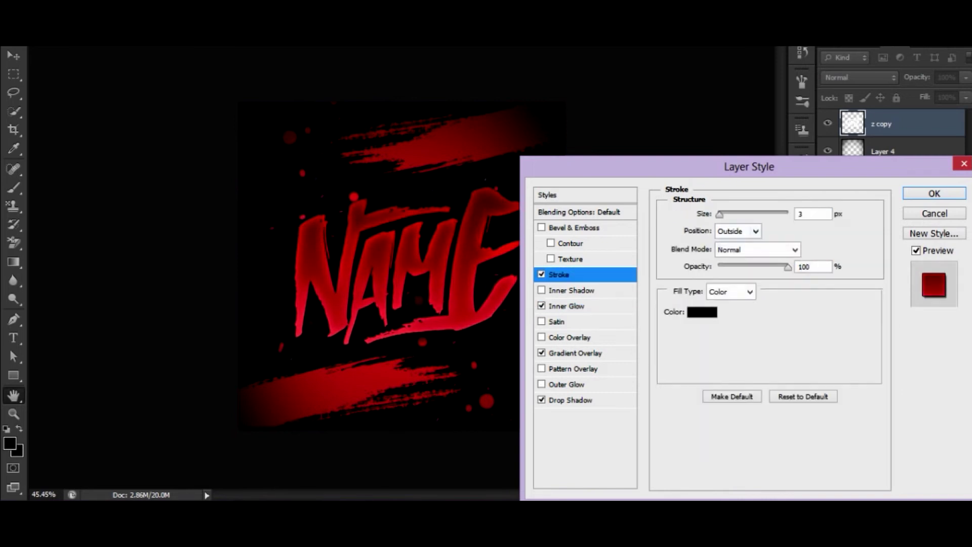
pyautogui.click(702, 311)
pyautogui.click(560, 256)
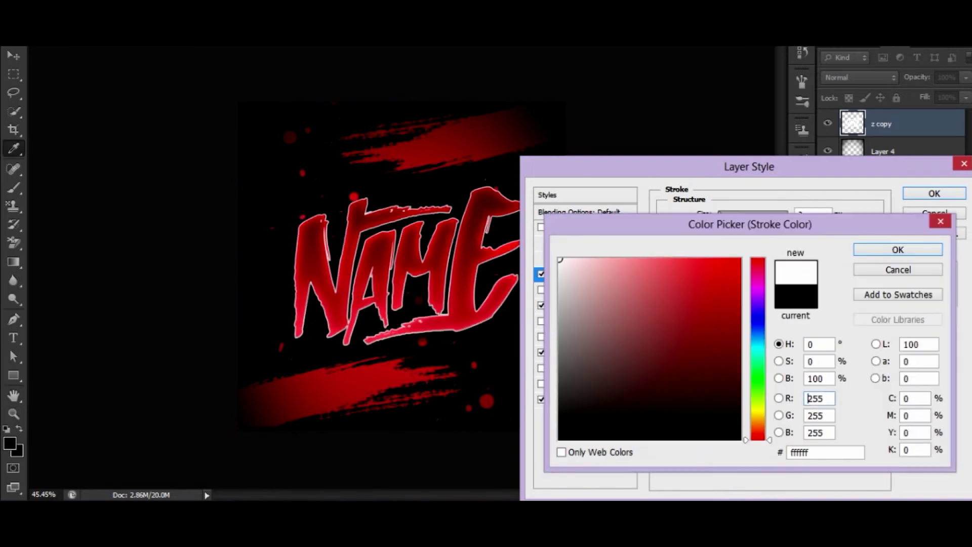
pyautogui.click(896, 250)
pyautogui.click(775, 250)
pyautogui.press('Return')
pyautogui.press('Up')
pyautogui.press('Up')
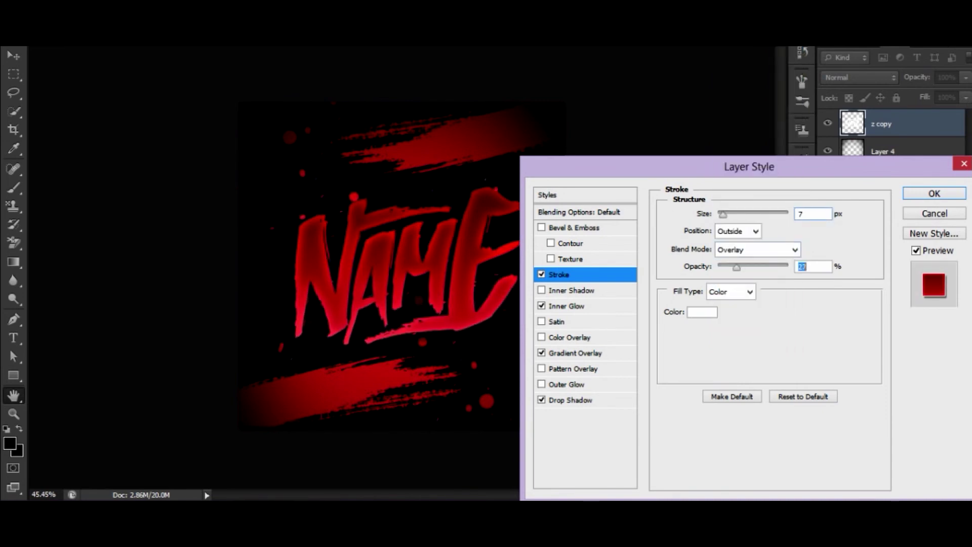
pyautogui.press('Return')
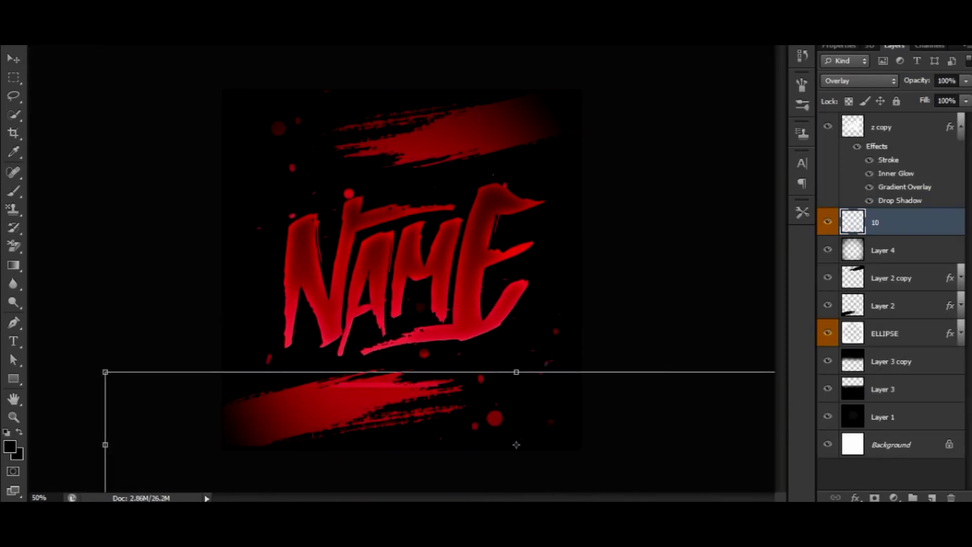
# - Bring the light-line layer into the NAME artwork and place a vertically flipped copy along the bottom
pyautogui.moveTo(516, 444); pyautogui.dragTo(506, 48)
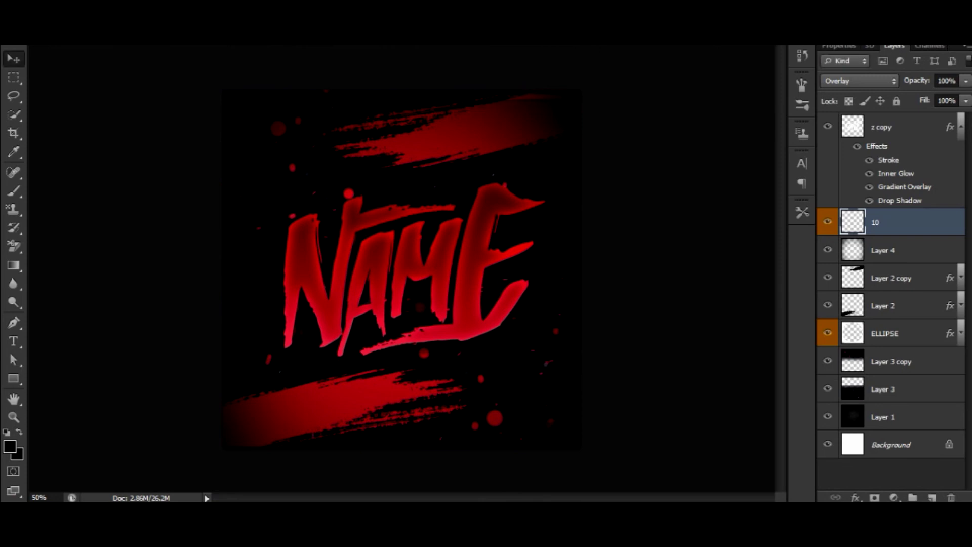
pyautogui.hotkey('ctrl', 'j')
pyautogui.hotkey('ctrl', 't')
pyautogui.rightClick(545, 95)
pyautogui.click(585, 324)
pyautogui.moveTo(544, 122); pyautogui.dragTo(459, 404)
pyautogui.moveTo(544, 330); pyautogui.dragTo(545, 424)
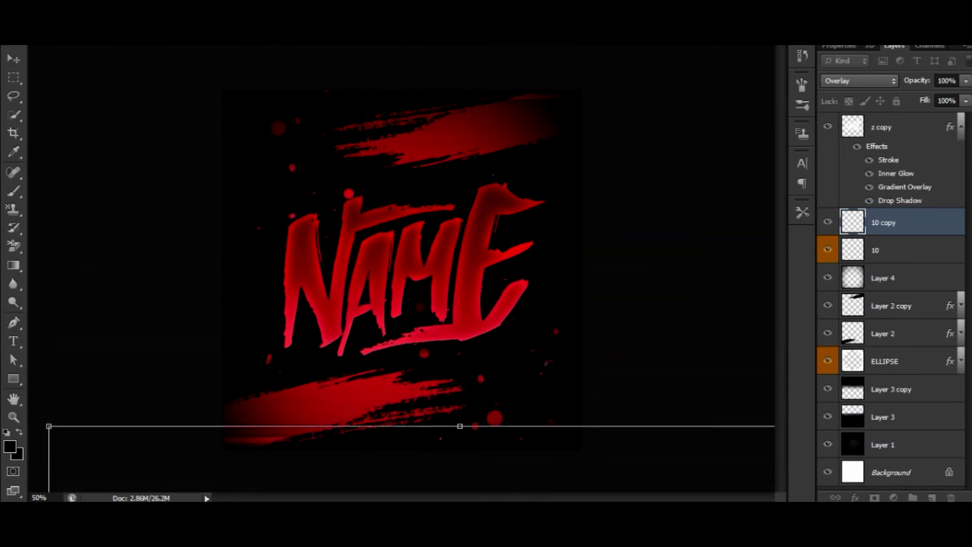
pyautogui.press('Return')
# - Duplicate the line, rotate it 90° to stand vertical, and position it down the left side
pyautogui.hotkey('ctrl', 'j')
pyautogui.hotkey('ctrl', 't')
pyautogui.hotkey('ctrl', '0')
pyautogui.moveTo(653, 431); pyautogui.dragTo(506, 499)
pyautogui.press('Return')
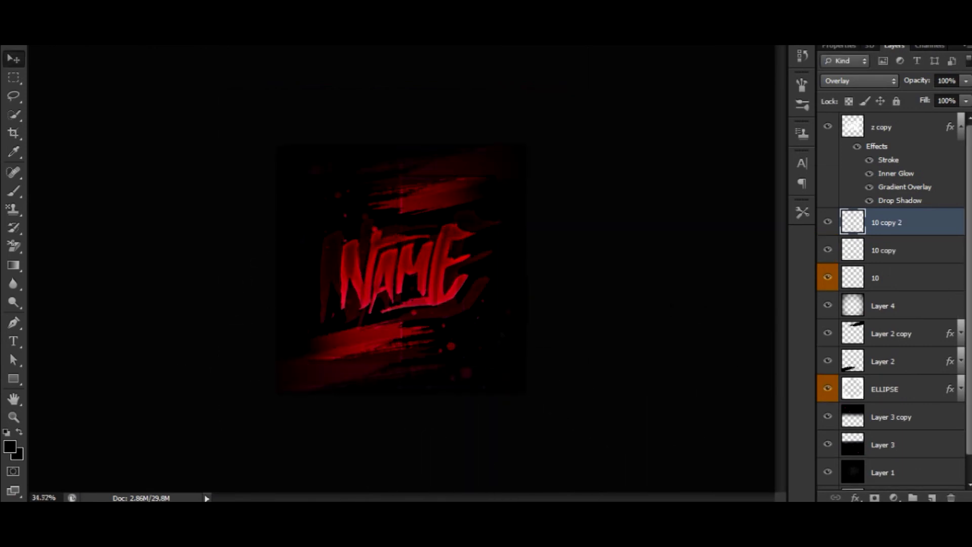
pyautogui.scroll(3, 405, 268)
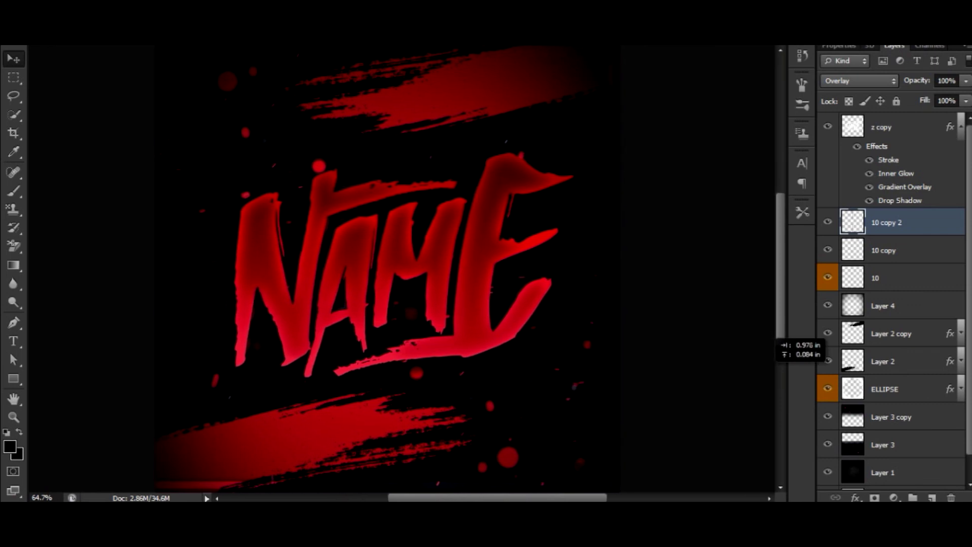
pyautogui.scroll(-3, 405, 268)
pyautogui.moveTo(569, 428)
pyautogui.mouseDown()
pyautogui.moveTo(240, 388)
pyautogui.moveTo(230, 303)
pyautogui.mouseUp()
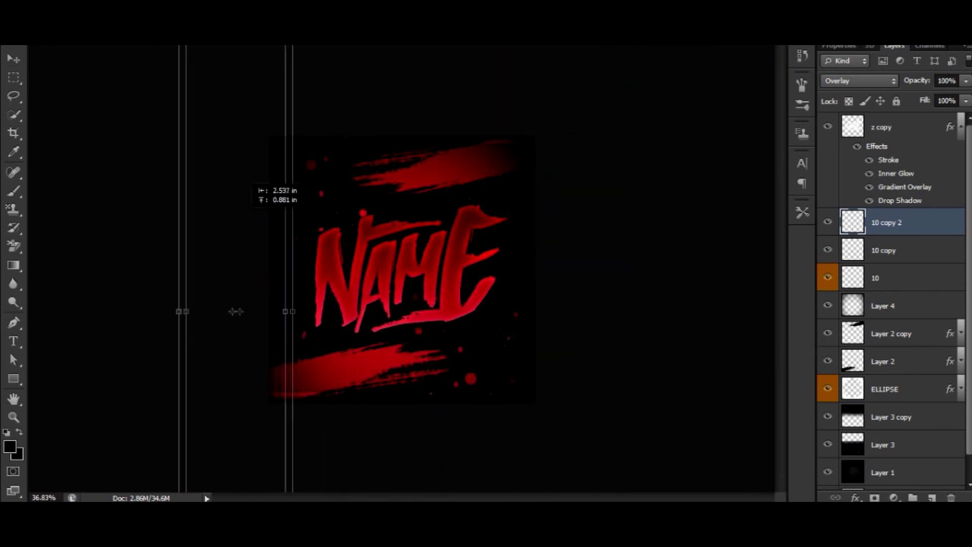
# - Add a horizontally flipped copy of the vertical line down the right side, then select the 10 copy 2 layer
pyautogui.hotkey('ctrl', 'j')
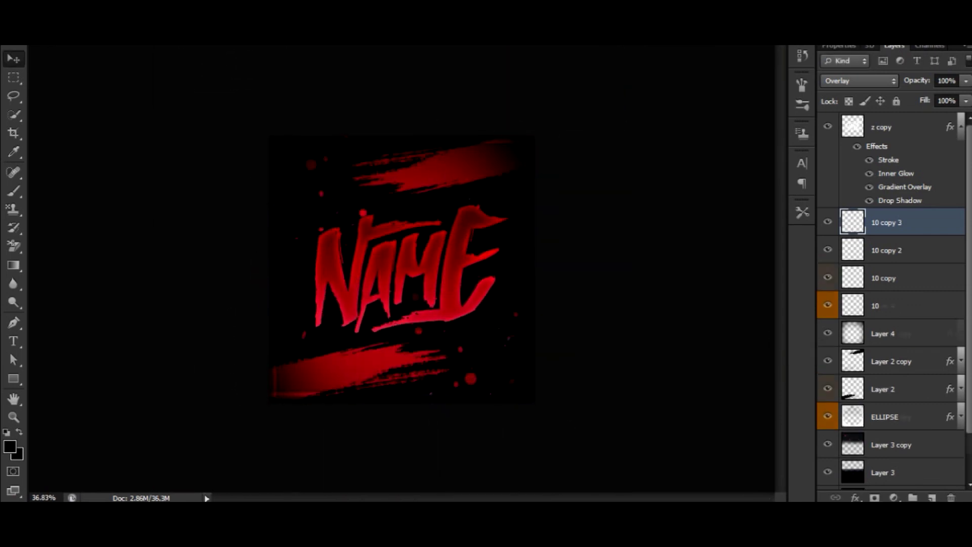
pyautogui.hotkey('ctrl', 't')
pyautogui.rightClick(231, 304)
pyautogui.click(329, 271)
pyautogui.moveTo(231, 303); pyautogui.dragTo(570, 304)
pyautogui.press('Return')
pyautogui.scroll(3, 439, 276)
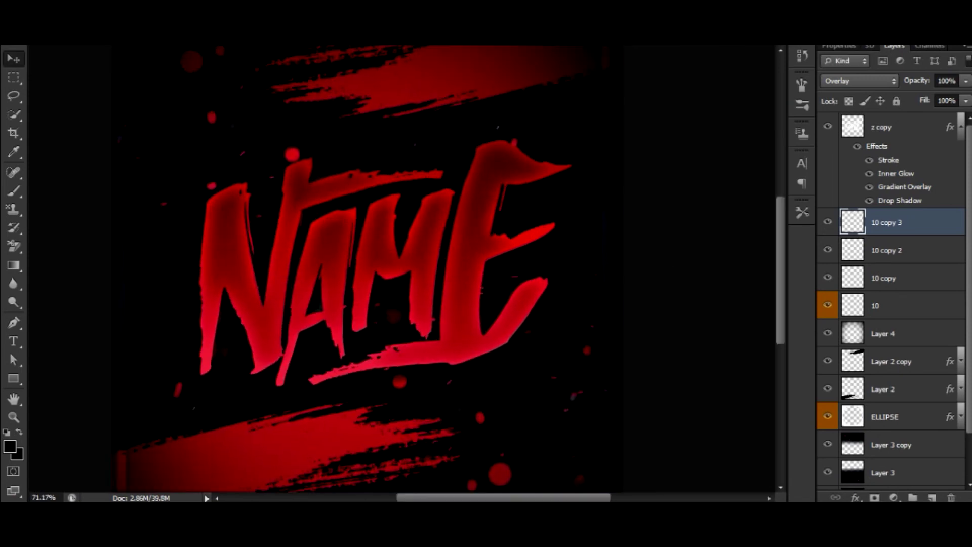
pyautogui.scroll(-3, 451, 278)
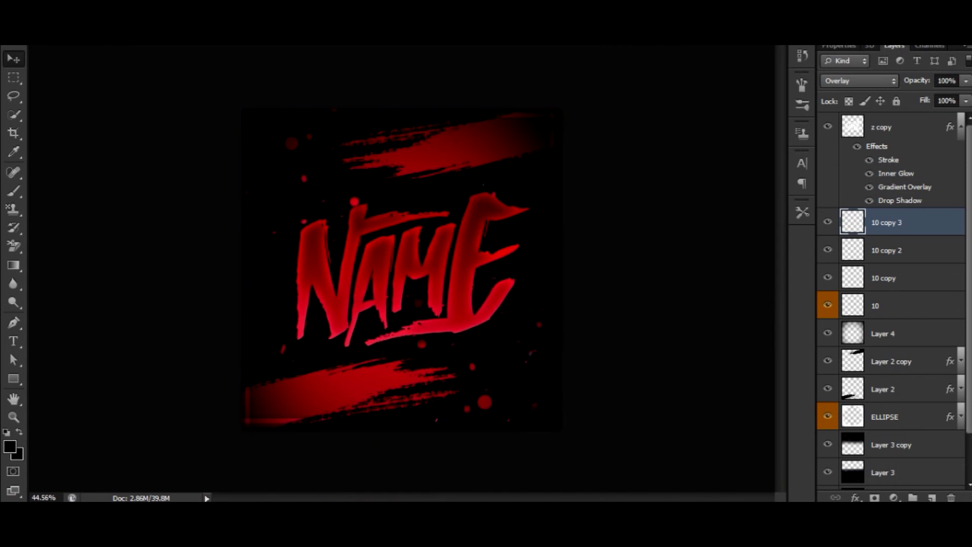
pyautogui.hotkey('alt', '[')
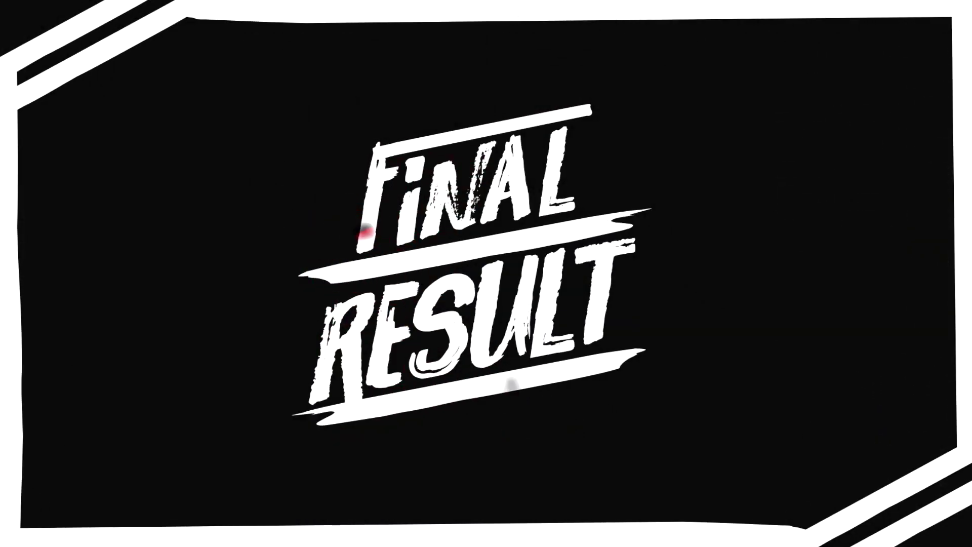